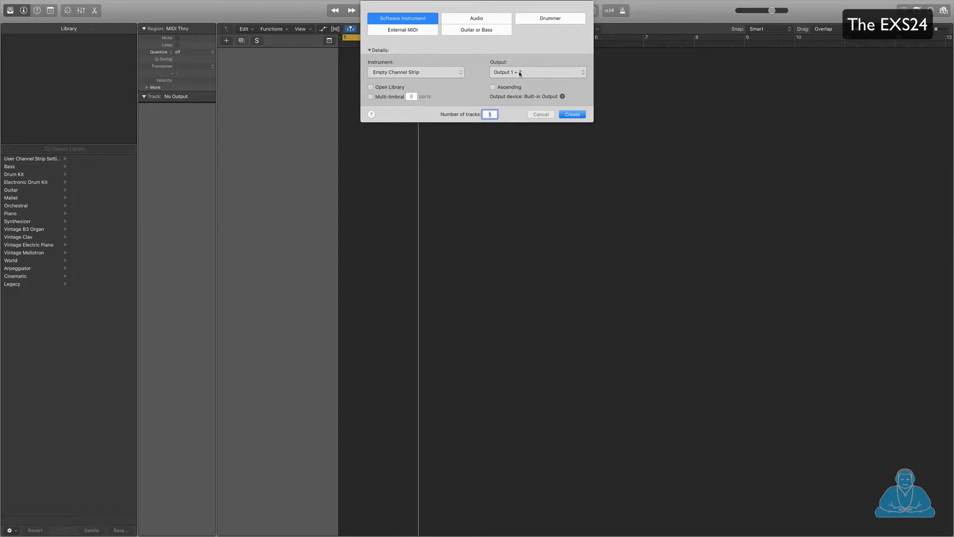
- Create the Inst 1 software instrument track with an empty channel strip
click(572, 115)
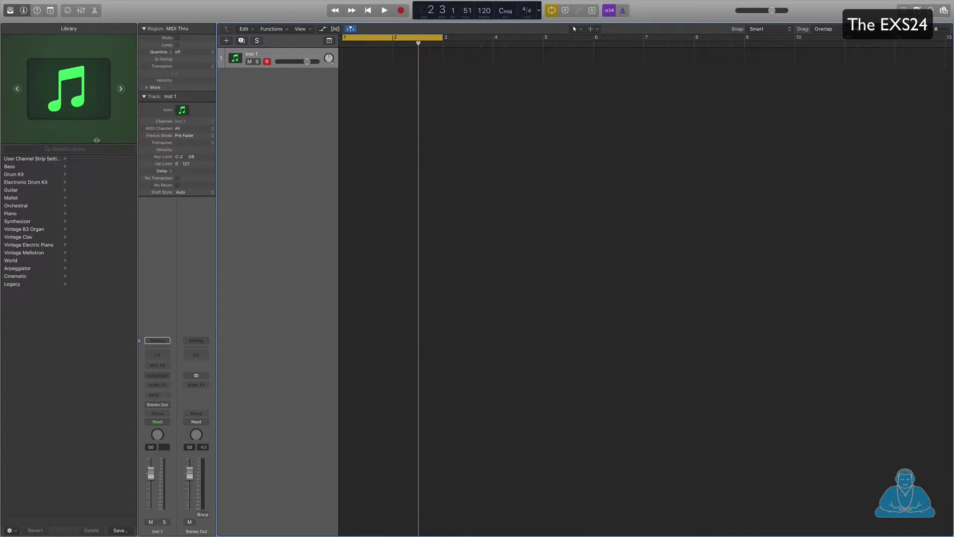
- Load a mono EXS24 sampler onto Inst 1 and move its window aside
click(17, 175)
click(15, 183)
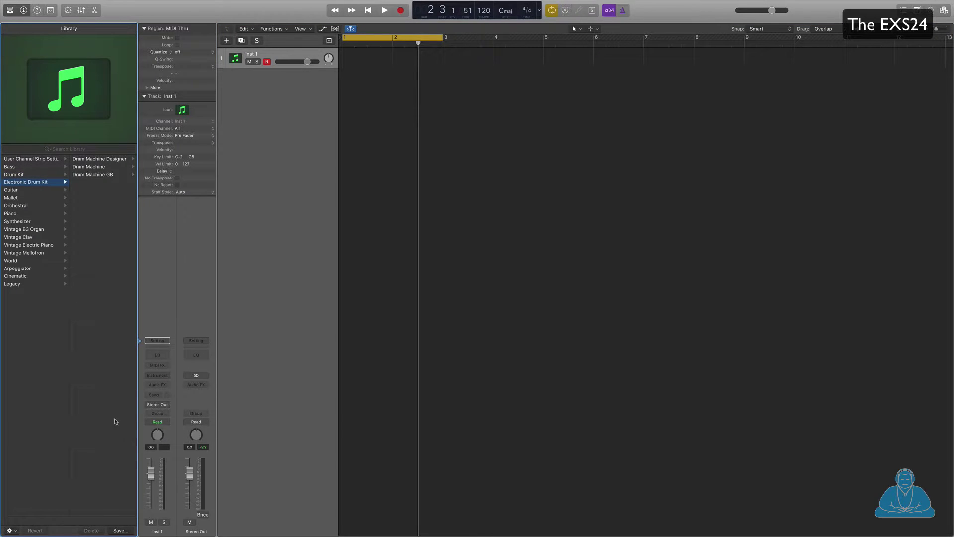
click(167, 375)
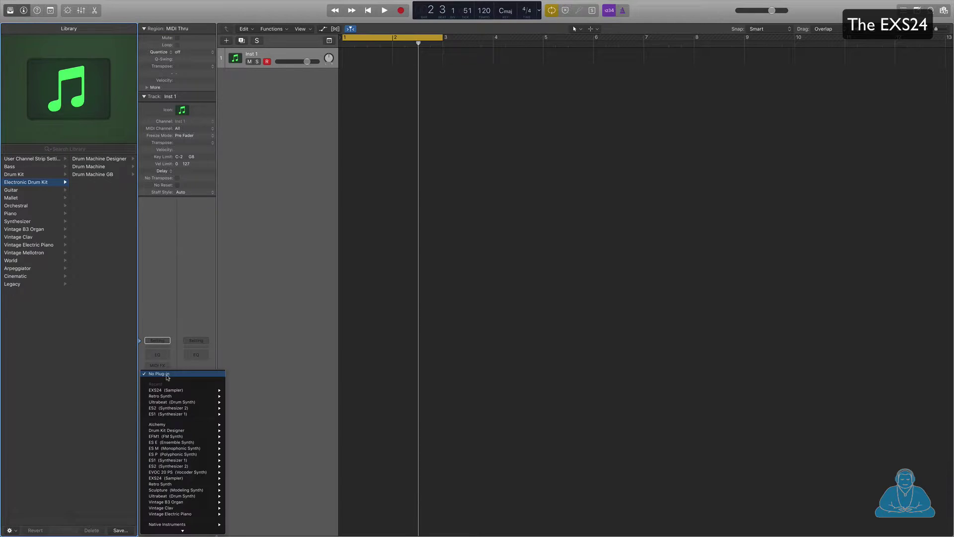
mouse_move(175, 481)
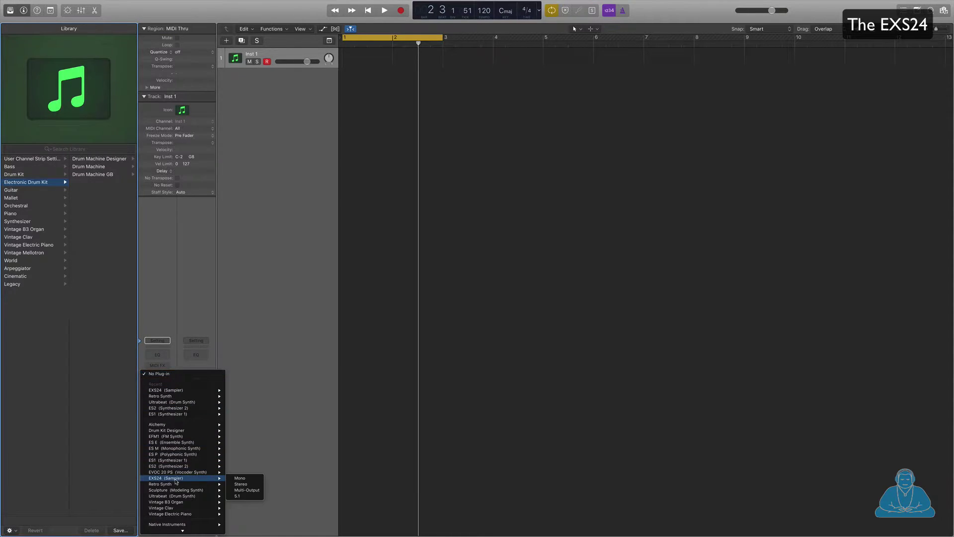
click(239, 478)
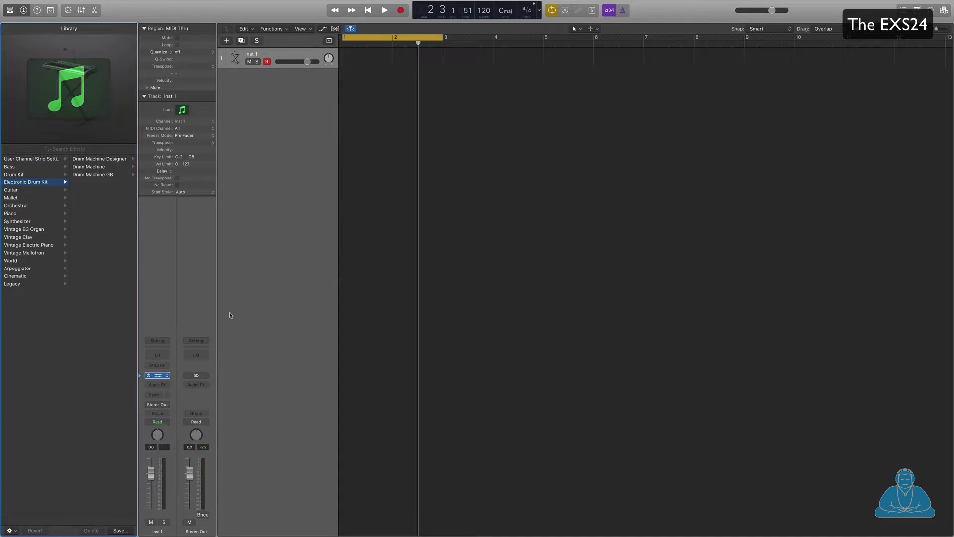
drag(208, 24, 494, 38)
- Load Factory > Drums & Percussion > Electronic Drum Kits > Big Beat Remix into the EXS24
click(20, 268)
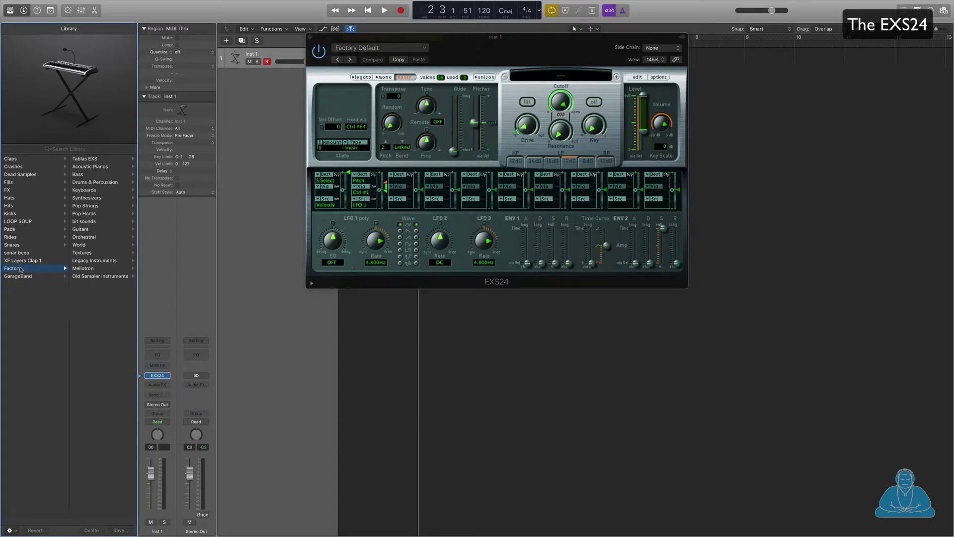
click(94, 183)
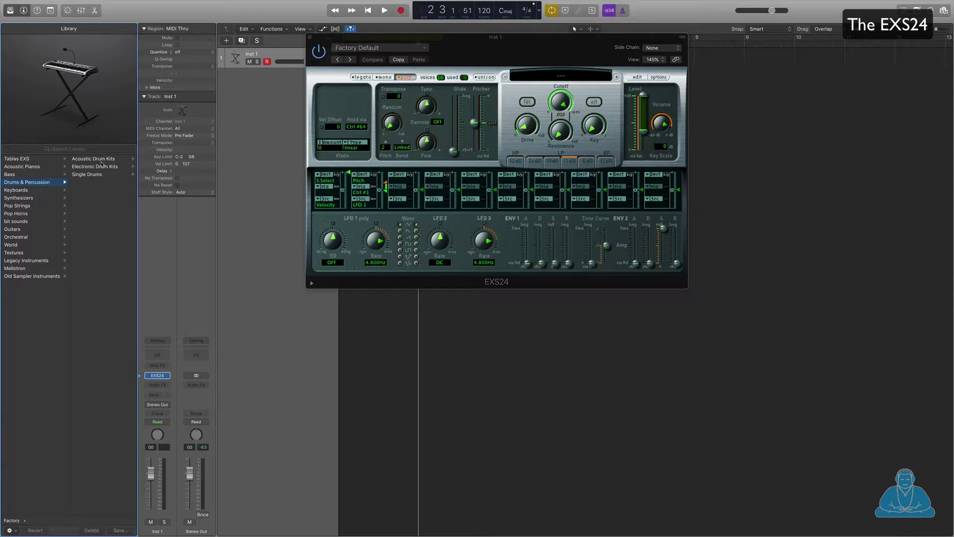
click(102, 166)
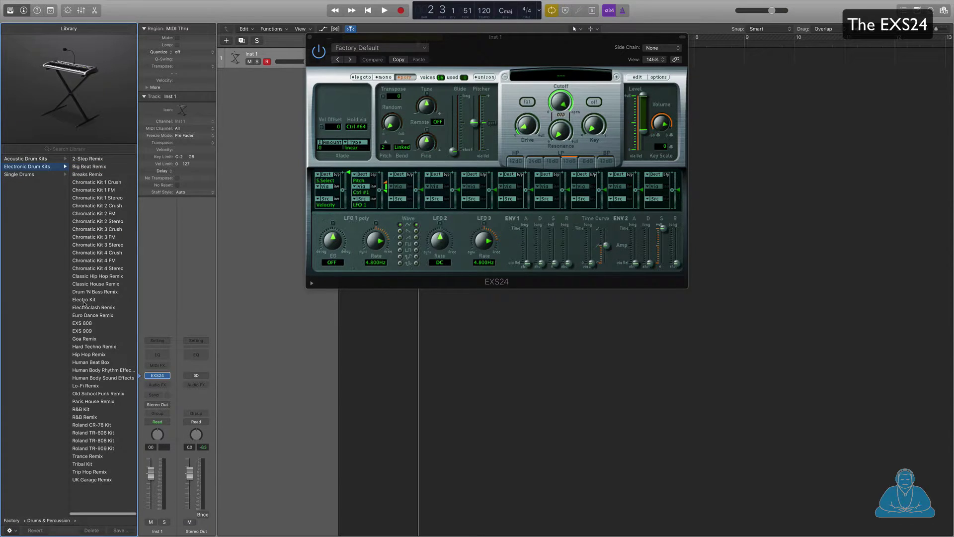
click(94, 168)
drag(322, 44, 512, 88)
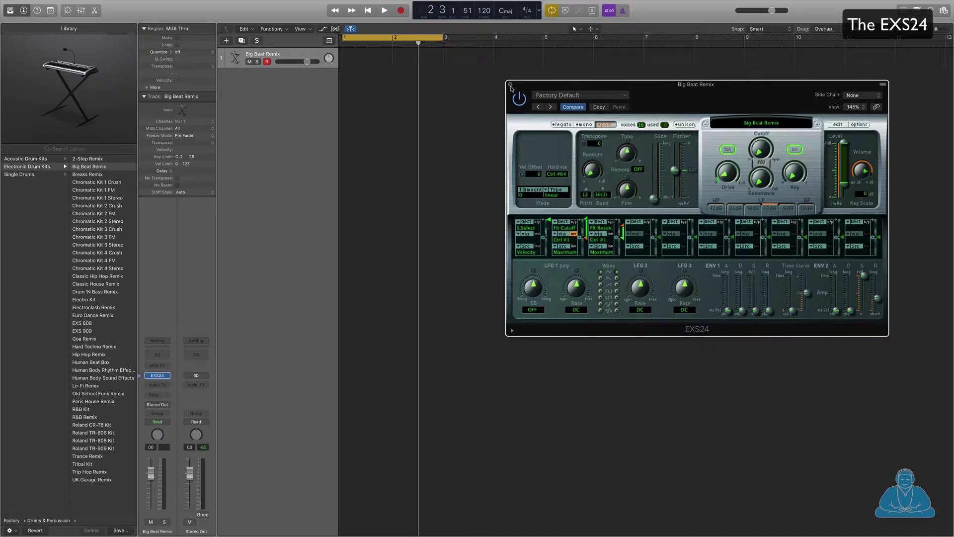
- Open Musical Typing with Cmd-K and audition the Big Beat Remix kick and snare
key(super+k)
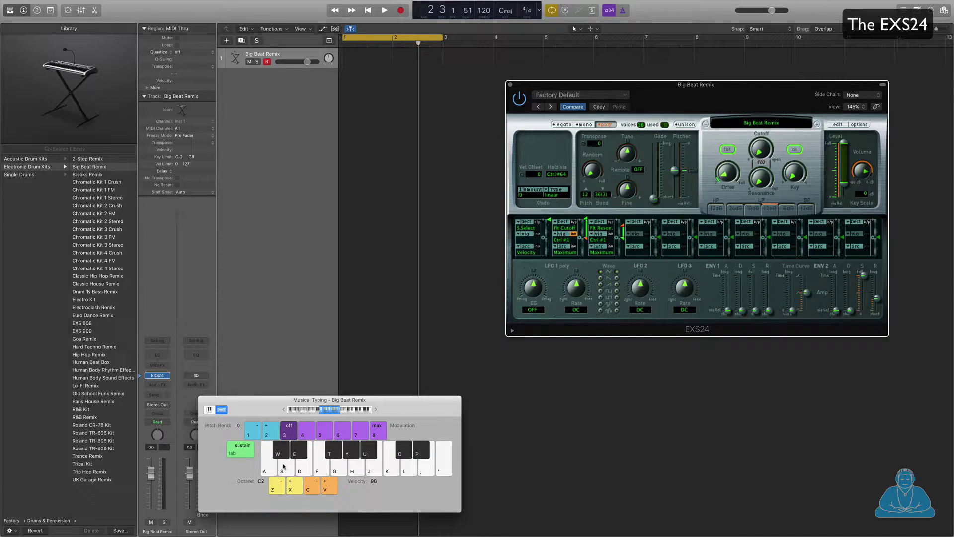
key(a)
click(311, 412)
key(a)
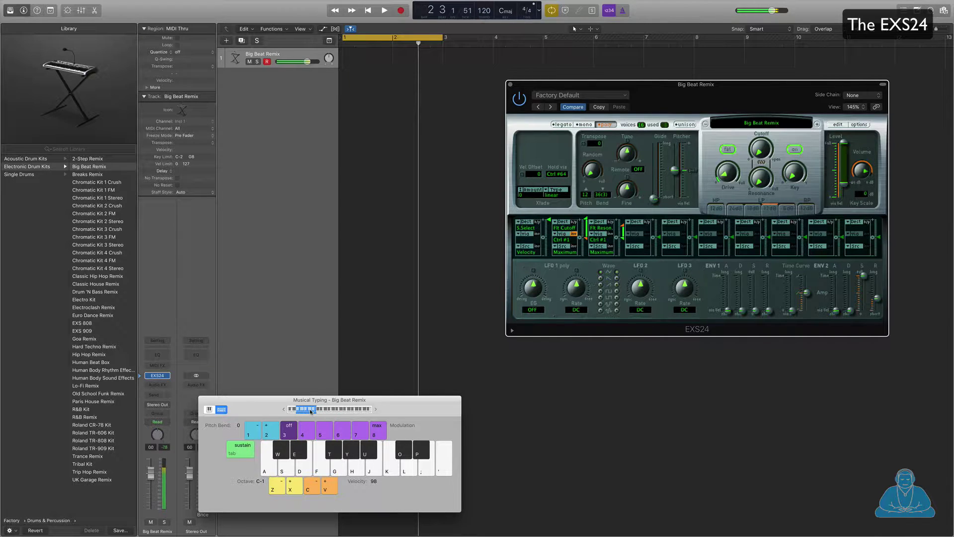
key(a)
click(317, 411)
key(a)
key(a)
key(s)
key(a)
key(s)
- Load the EXS 909 kit and shift the Musical Typing range to octave C1
click(87, 331)
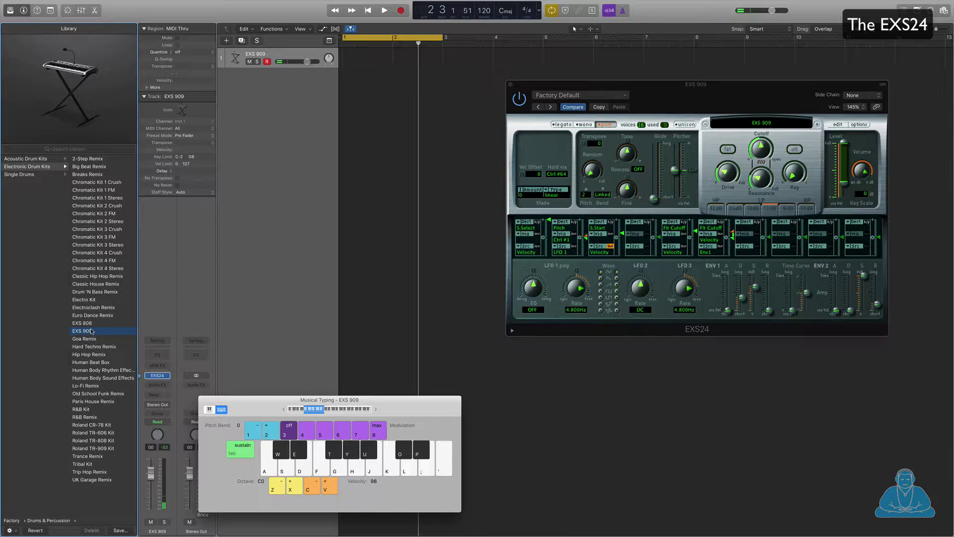
key(a)
drag(321, 409, 326, 410)
key(a)
key(a)
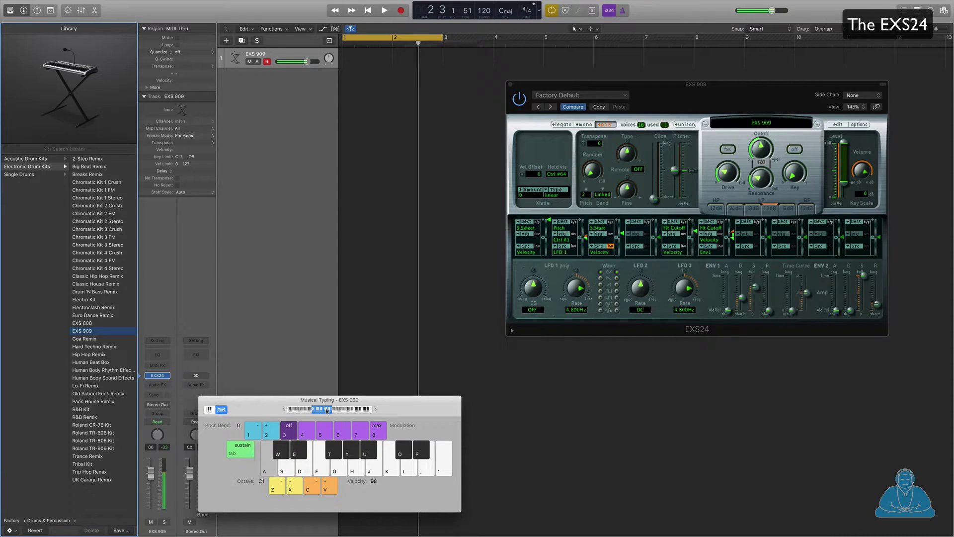
key(s)
key(a)
key(a)
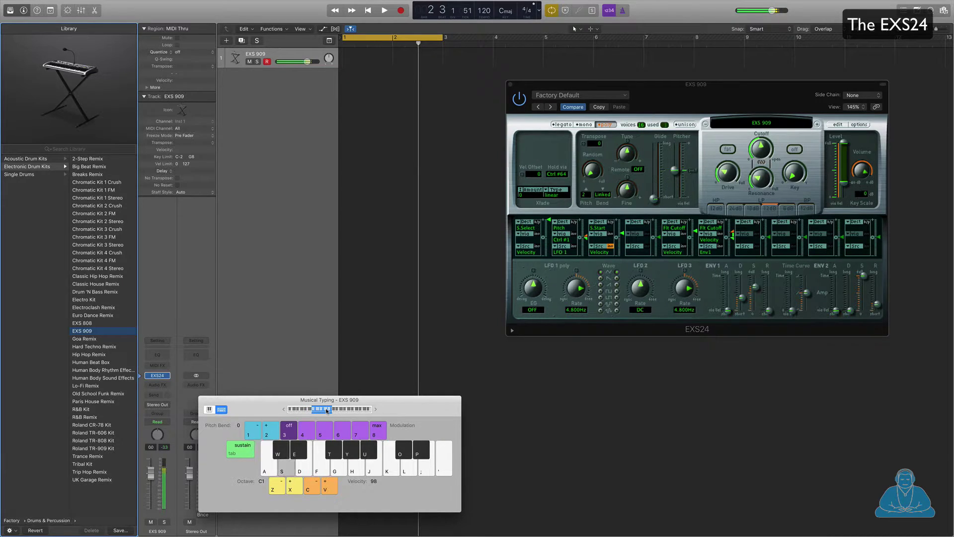
key(s)
key(a)
key(a)
key(a)
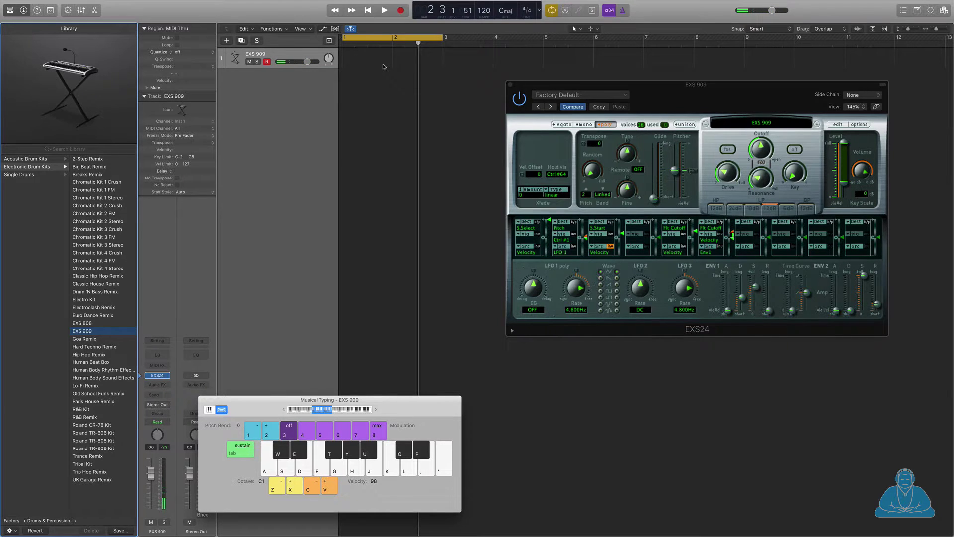
- Record a two-bar kick and snare pattern from bar 1 using the A and S keys
key(Return)
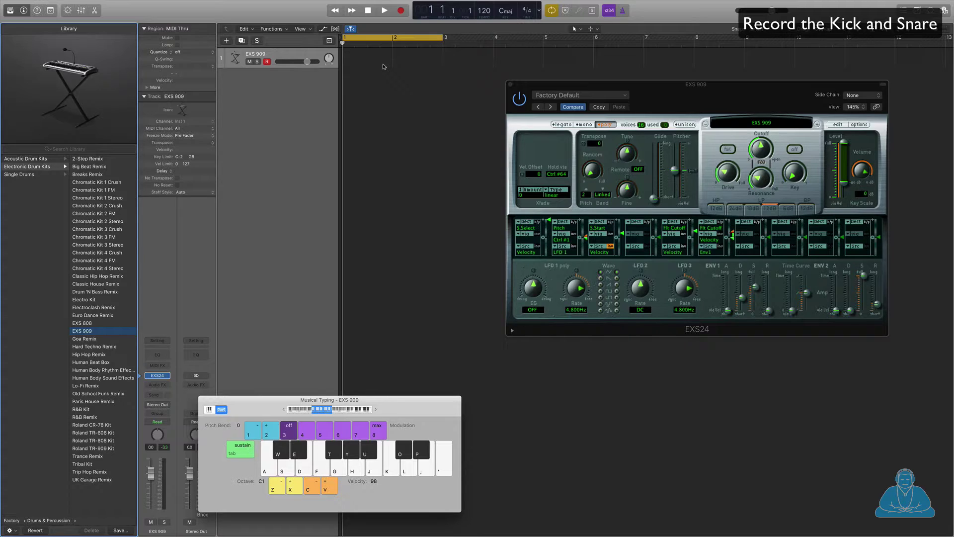
key(r)
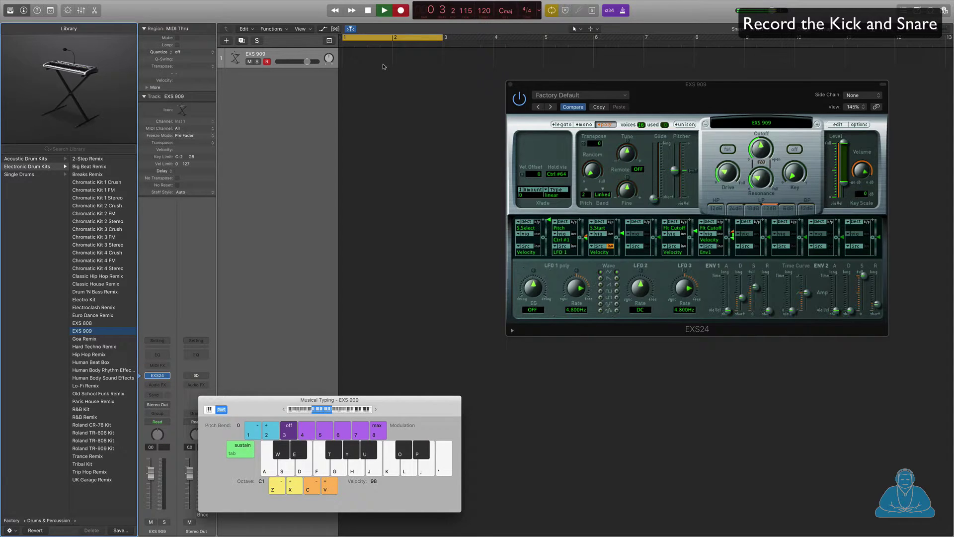
key(a)
key(s)
key(a)
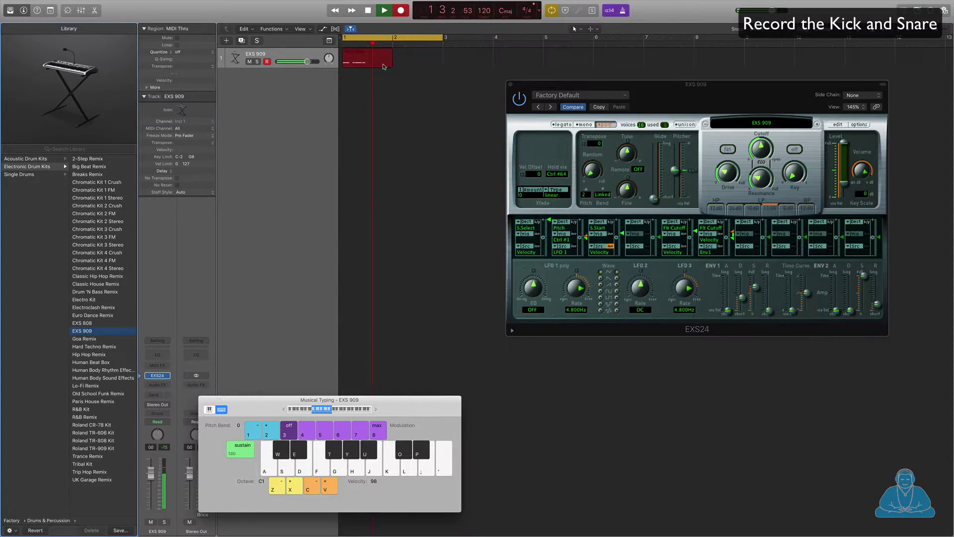
key(a)
key(a)
key(a)
key(s)
key(a)
key(a)
key(a)
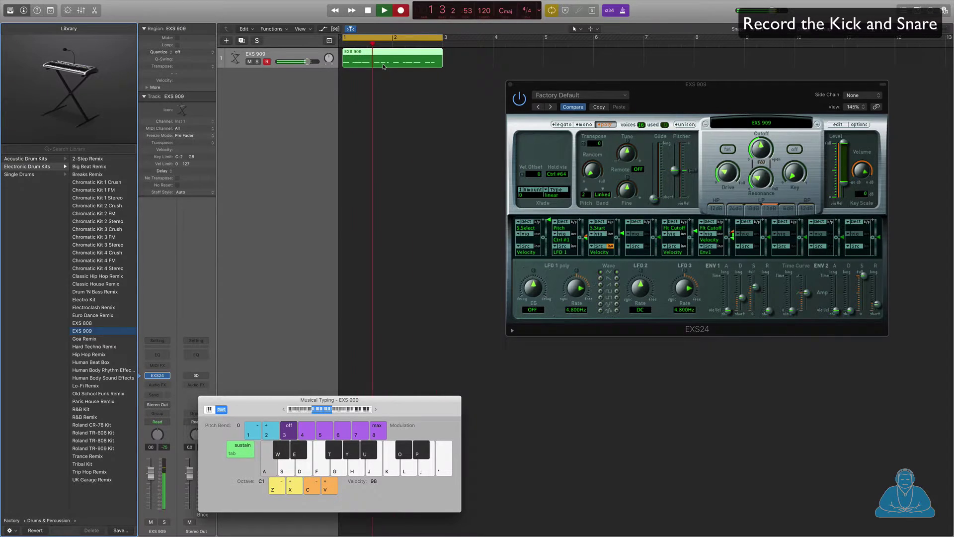
key(space)
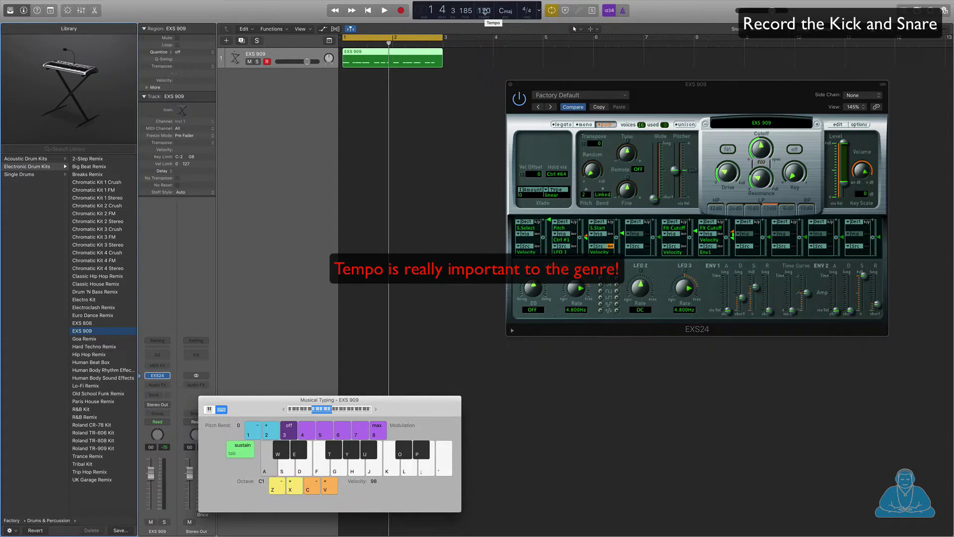
- Lower the project tempo from 120 to 110 BPM and play back the beat
drag(485, 11, 485, 8)
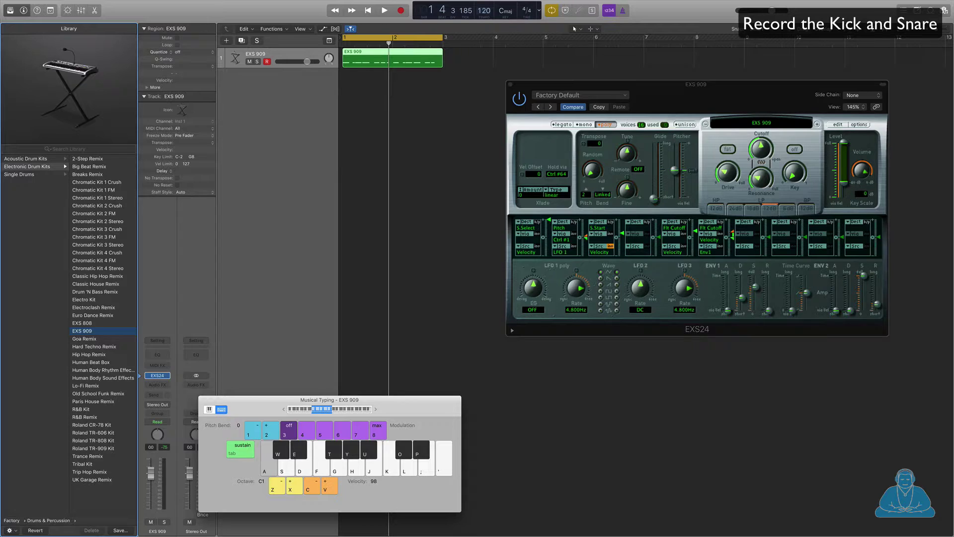
key(space)
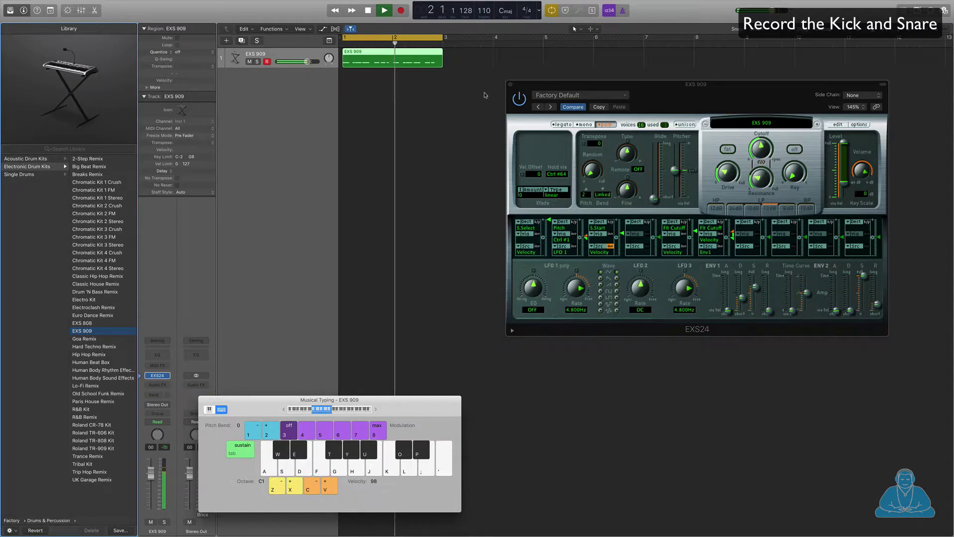
key(space)
- Open the recorded EXS 909 region in the Piano Roll and close Musical Typing
click(379, 58)
double_click(379, 59)
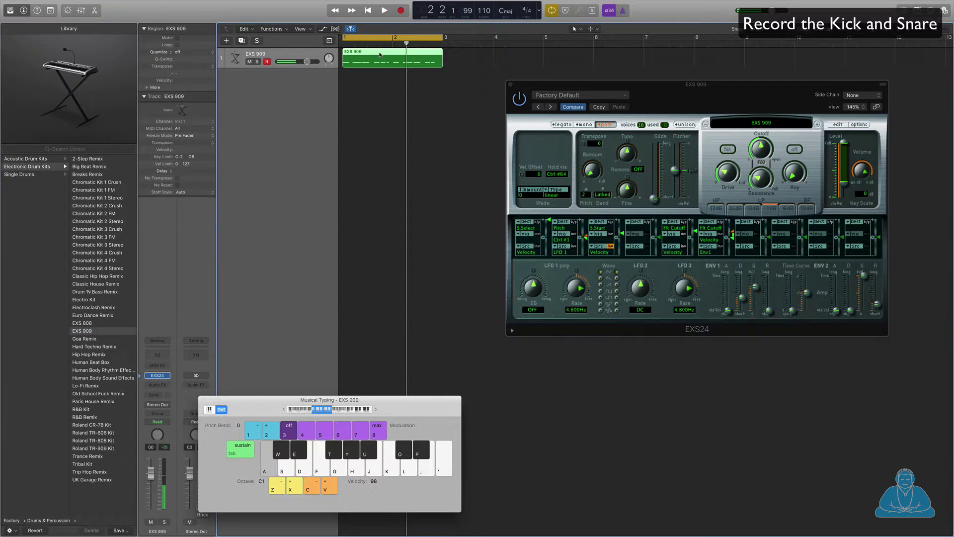
key(super+k)
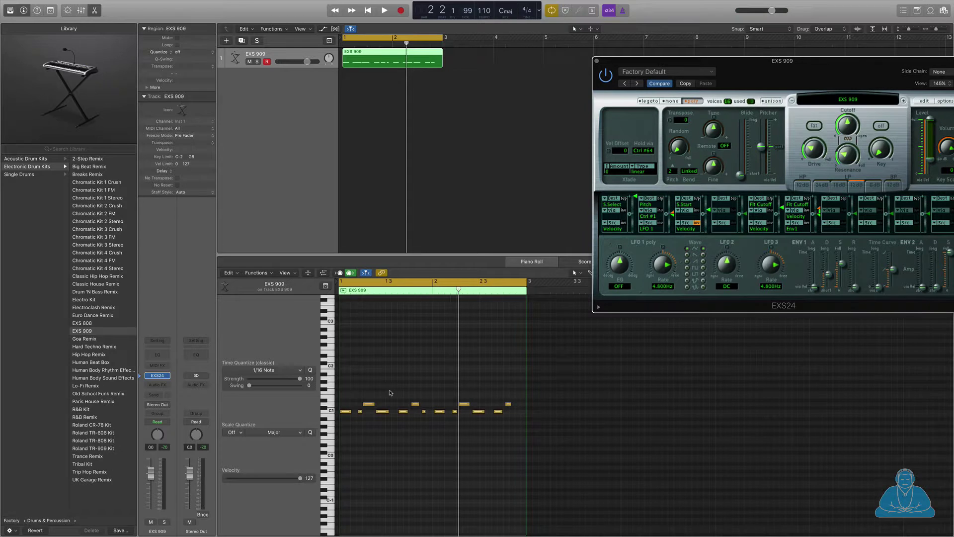
- Zoom the Piano Roll wider and adjust its display to show more keyboard range
key(super+Right)
scroll(419, 388, right, 1)
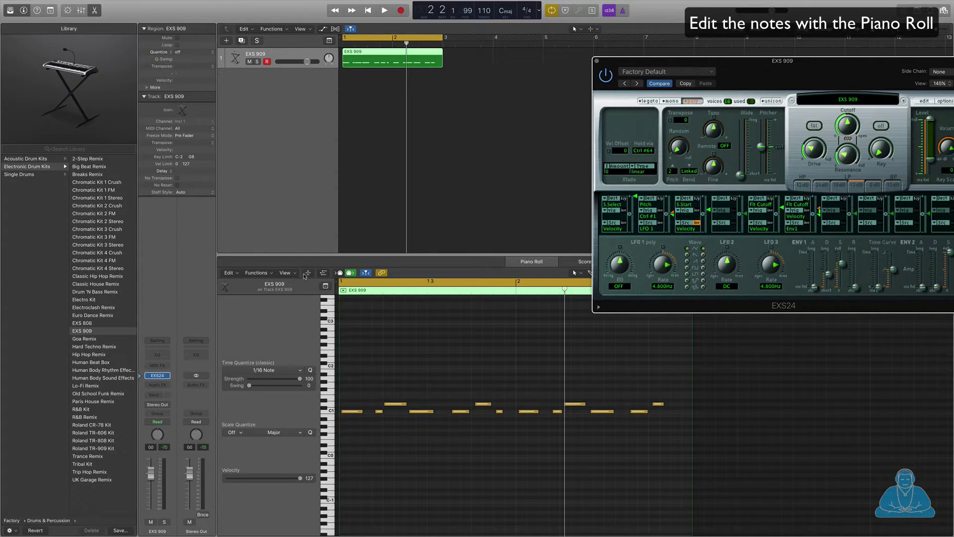
click(285, 273)
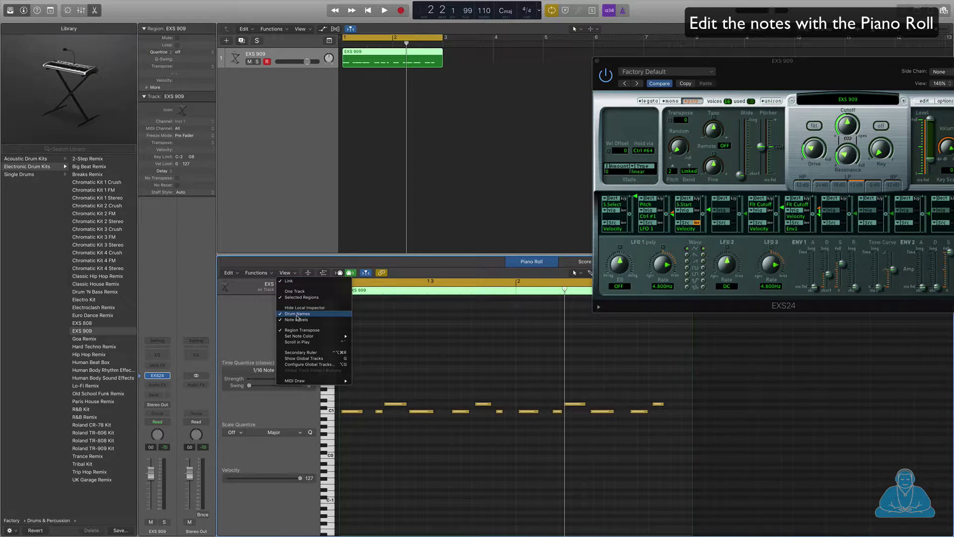
click(298, 322)
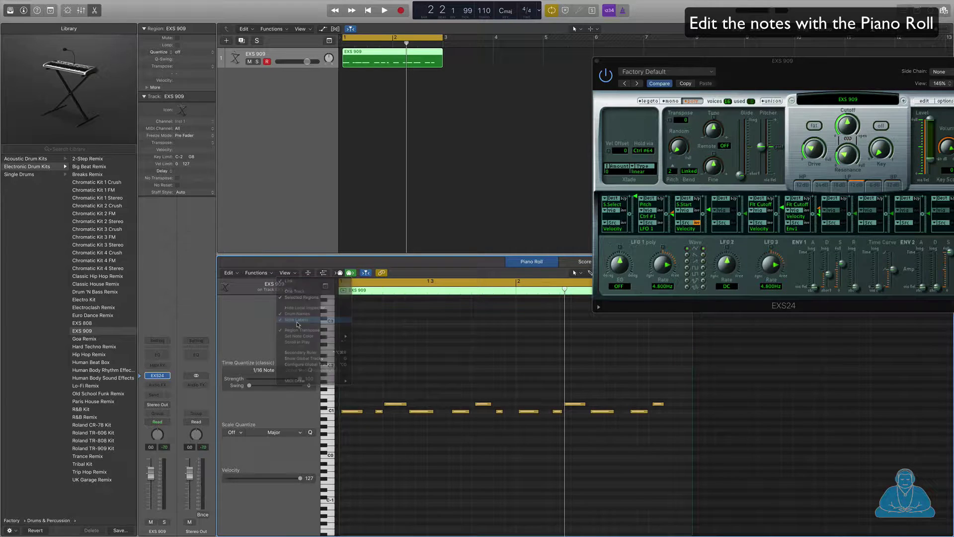
click(292, 273)
click(298, 321)
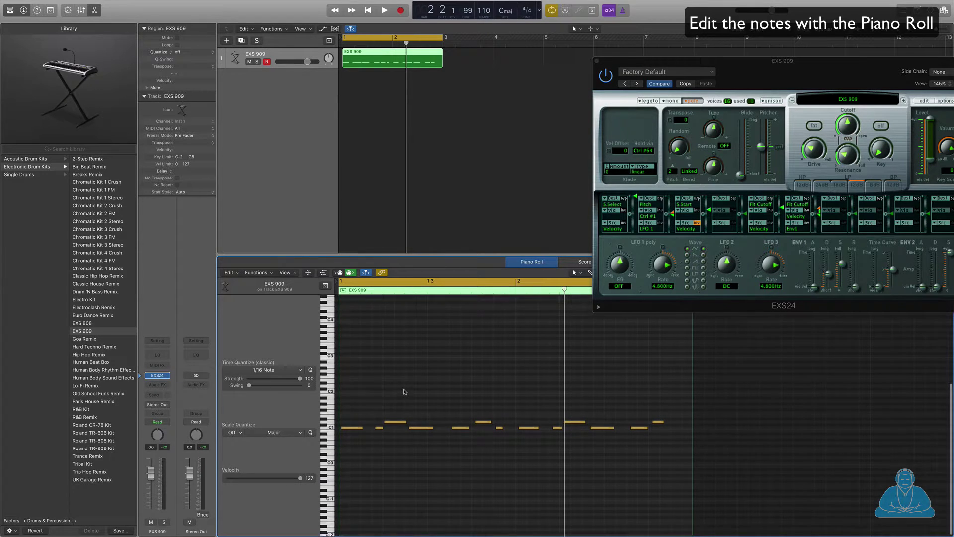
scroll(406, 391, up, 1)
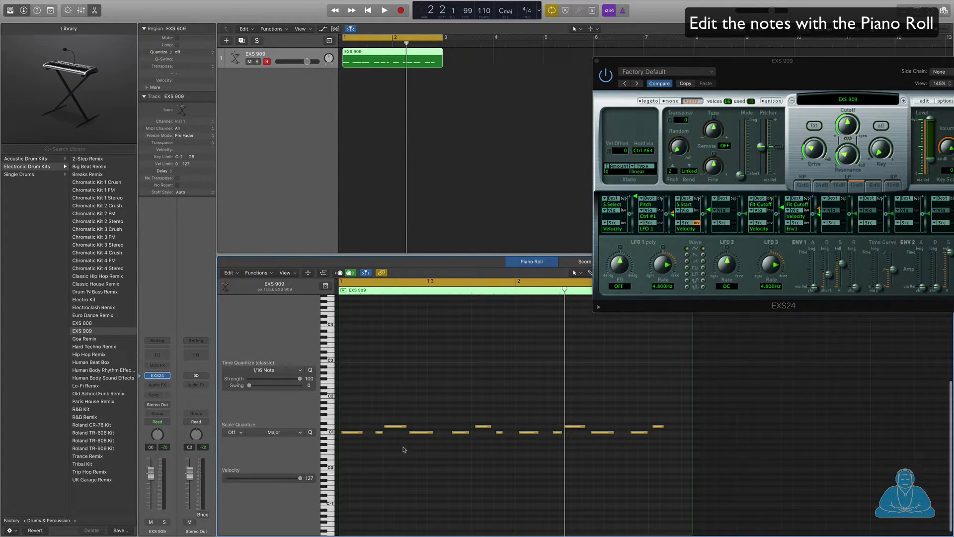
- Quantize all the recorded kick and snare notes to the 1/16 grid
drag(673, 408, 341, 469)
click(310, 369)
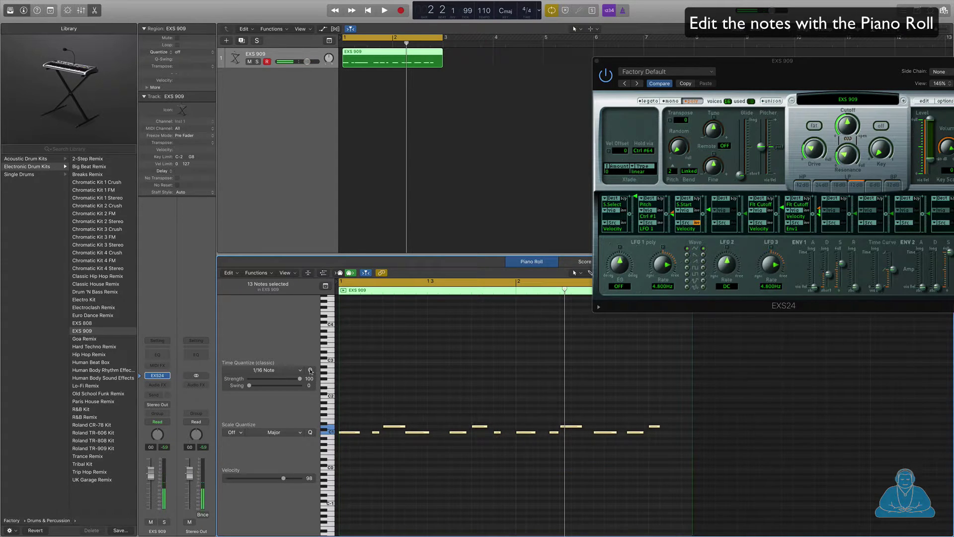
key(space)
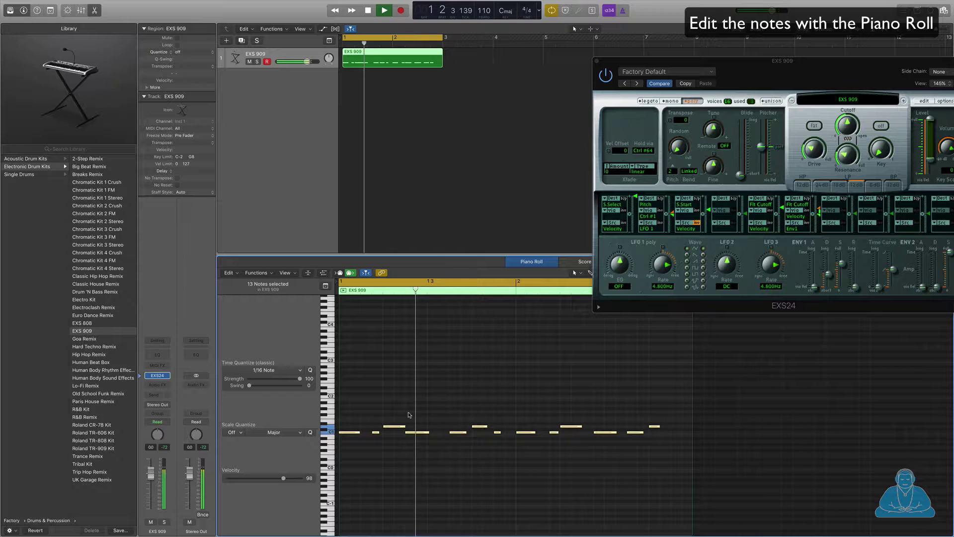
click(455, 461)
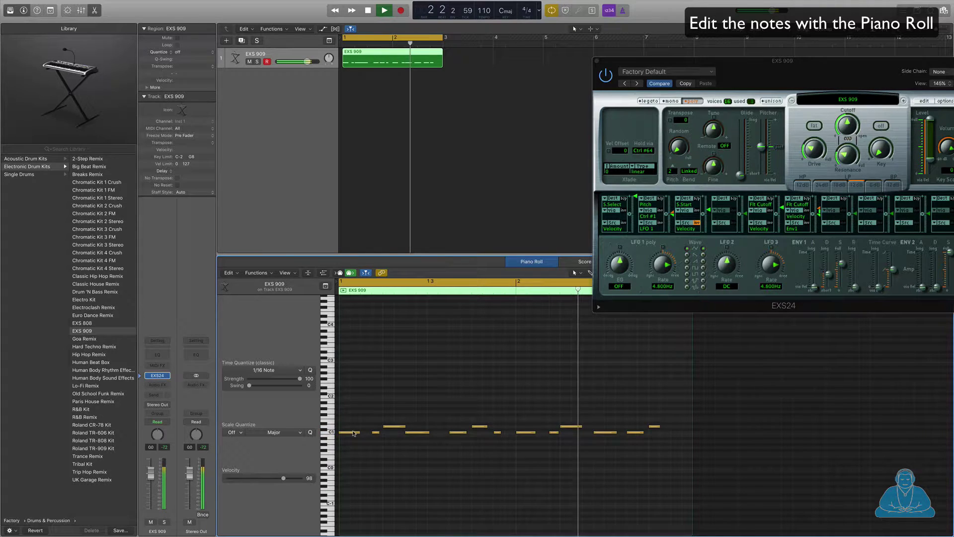
- Raise the four upper notes one semitone and move a C1 note near bar 2 earlier
click(396, 427)
key(shift+e)
drag(396, 428, 396, 427)
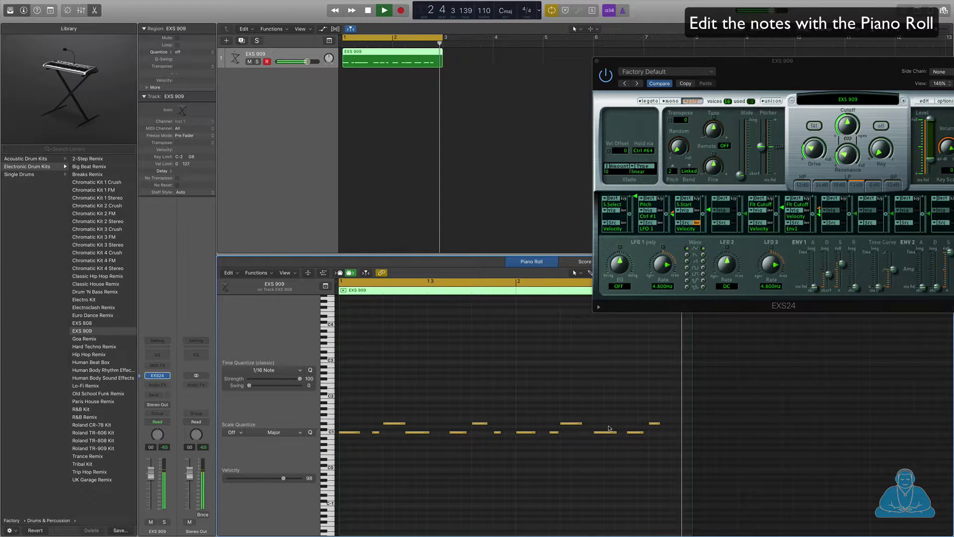
drag(616, 433, 606, 445)
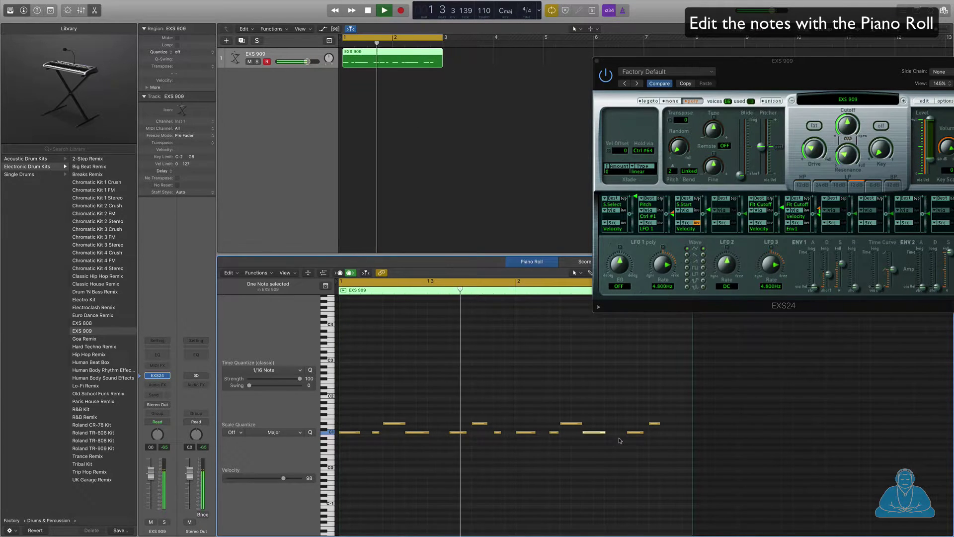
key(space)
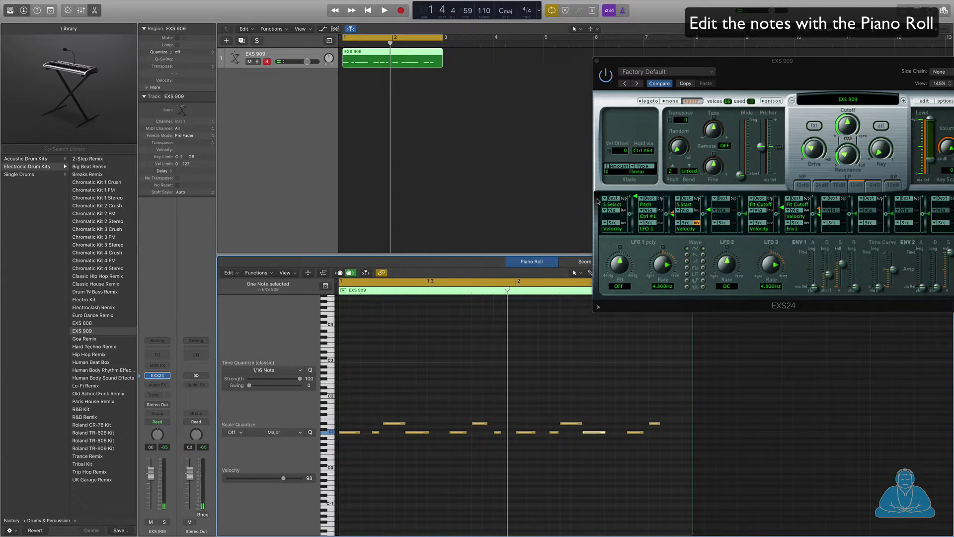
- Raise the C1 kick notes' velocities to 127 with the Velocity Tool
drag(642, 60, 759, 38)
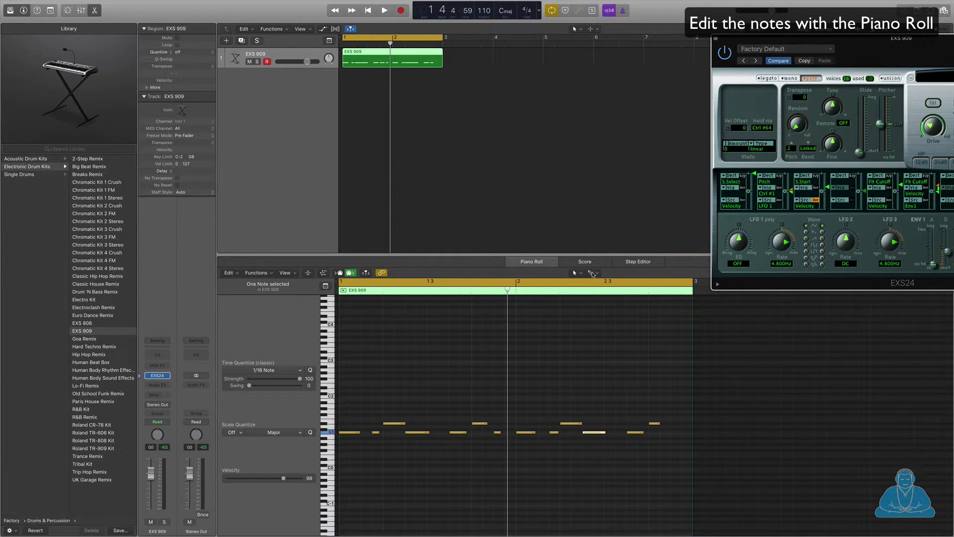
click(592, 273)
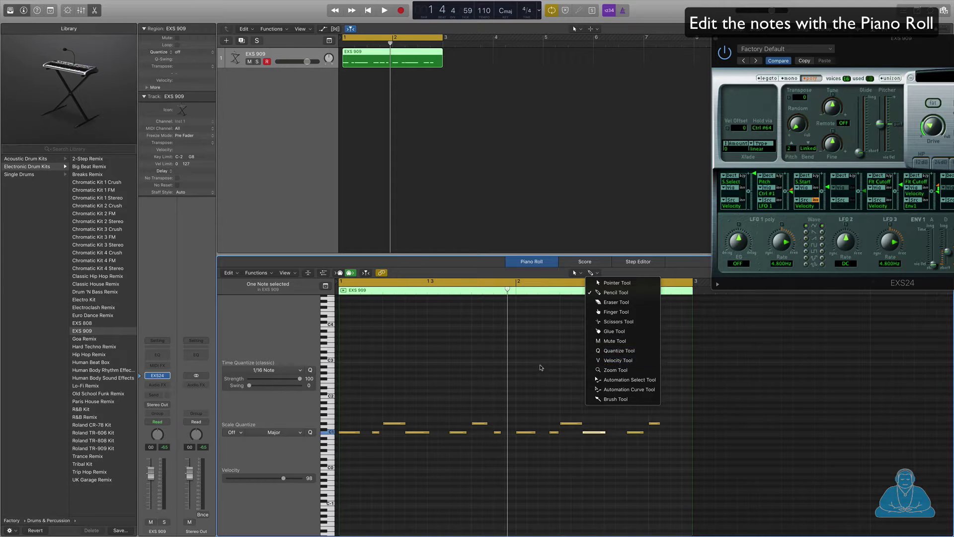
key(v)
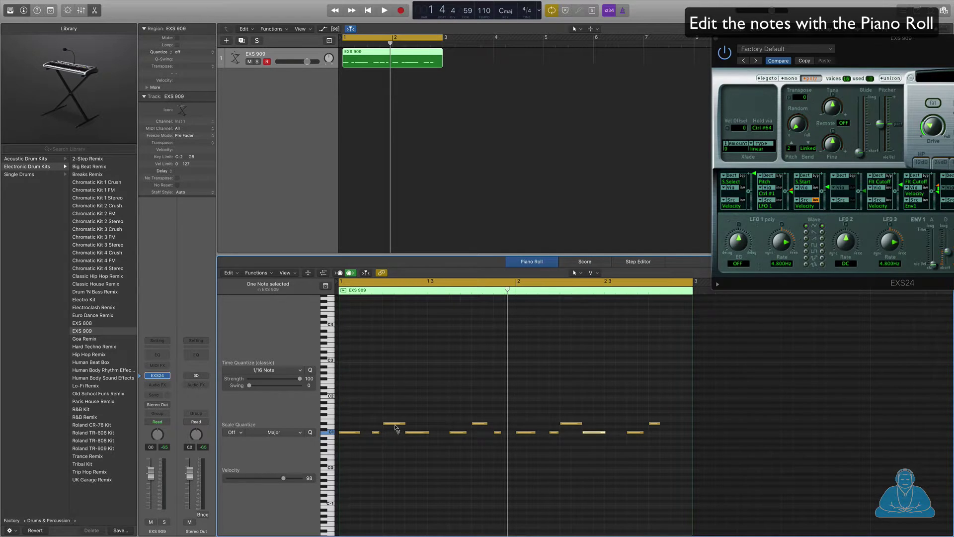
drag(396, 426, 401, 390)
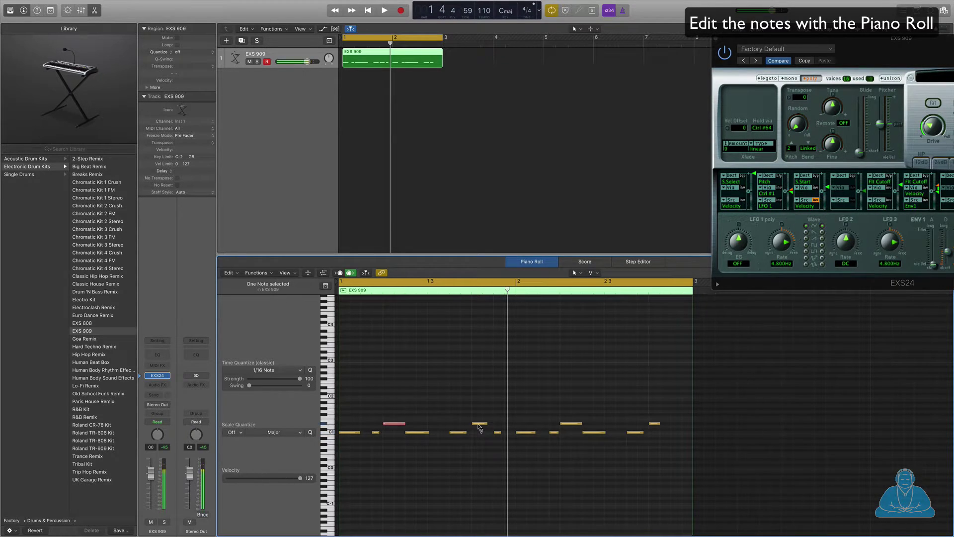
drag(478, 424, 480, 393)
drag(573, 424, 573, 398)
drag(655, 425, 350, 401)
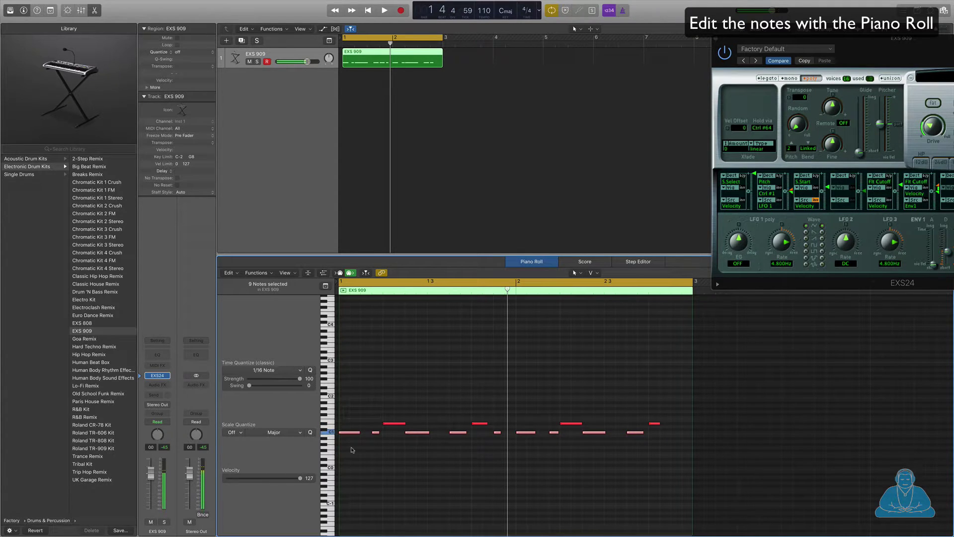
- Play the louder pattern and shorten the C1 note at 1 2 3 1
key(space)
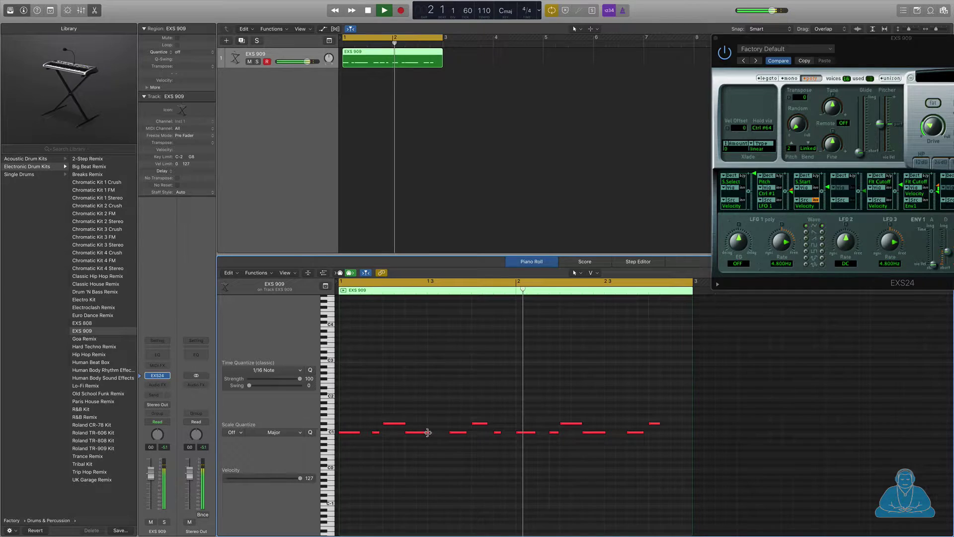
drag(428, 432, 410, 433)
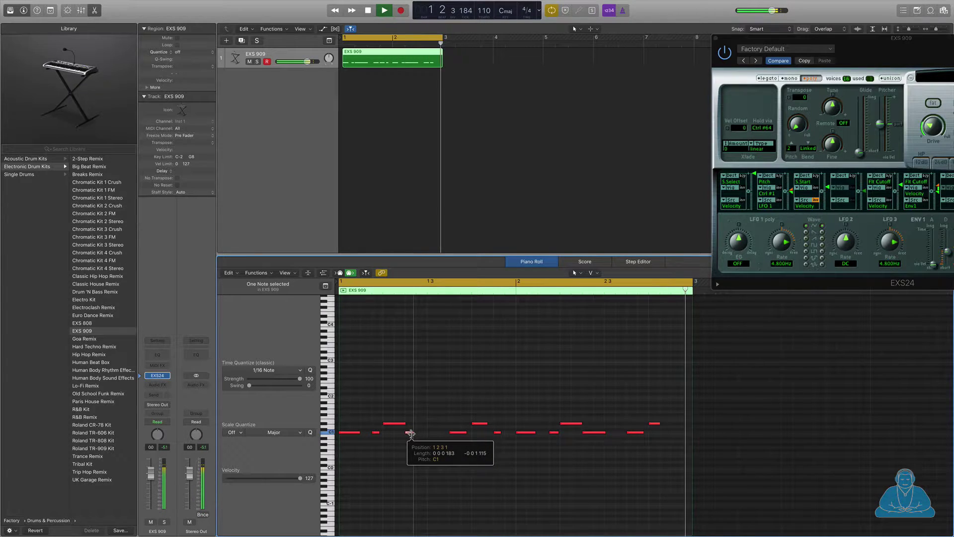
drag(410, 433, 410, 434)
- Copy a C1 note and move the copy near the end of the region
key(space)
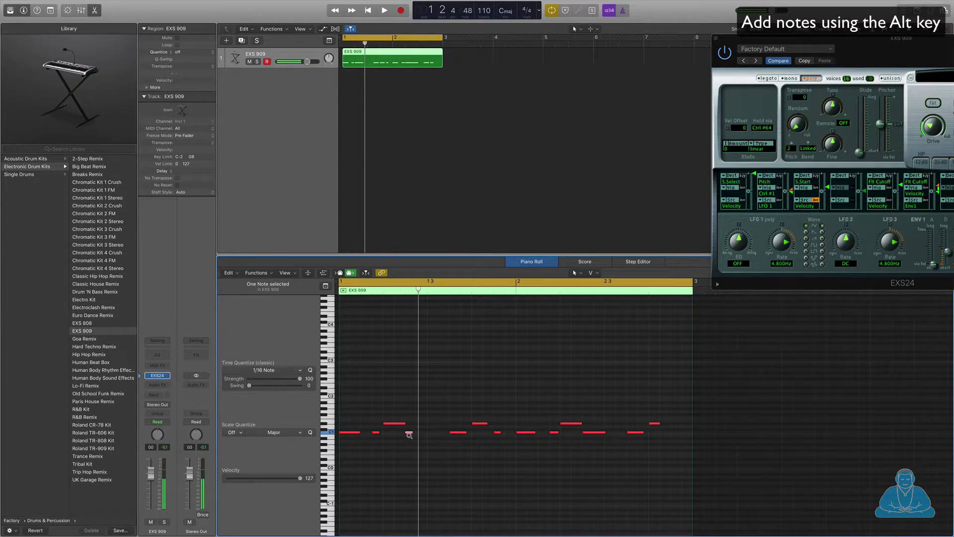
alt+click(410, 434)
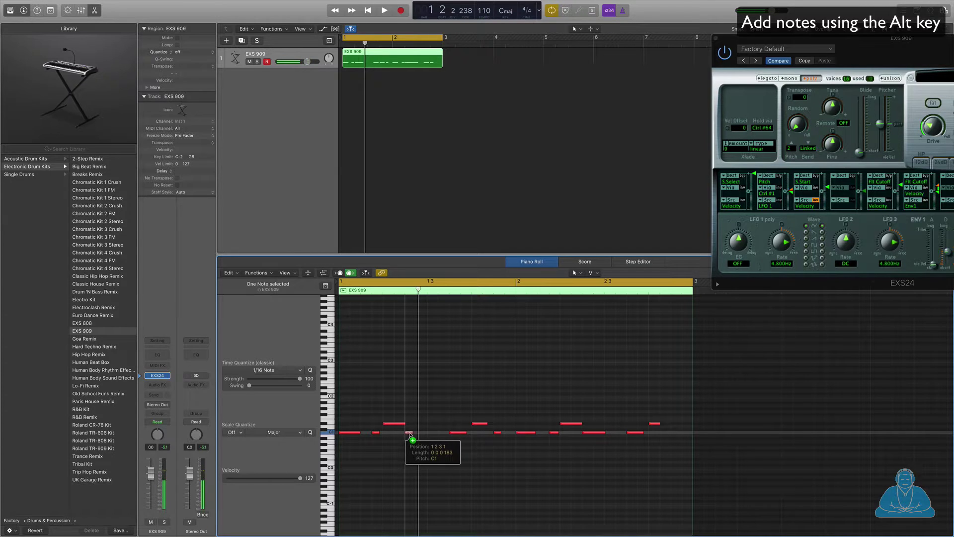
drag(410, 434, 444, 438)
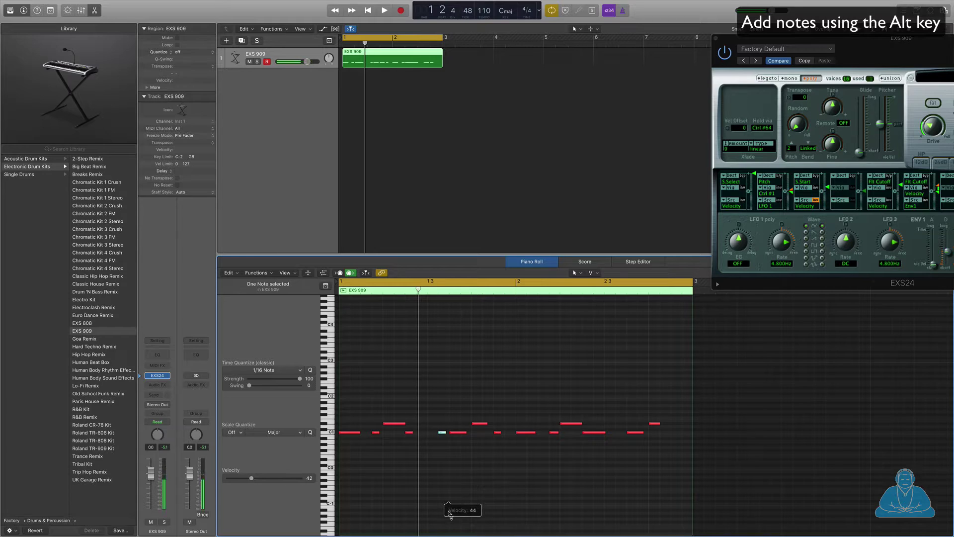
key(space)
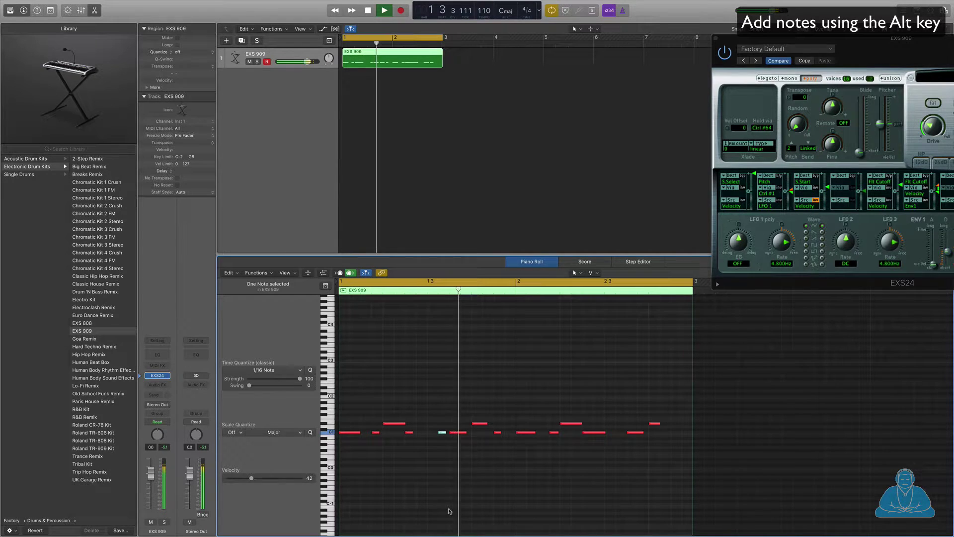
key(space)
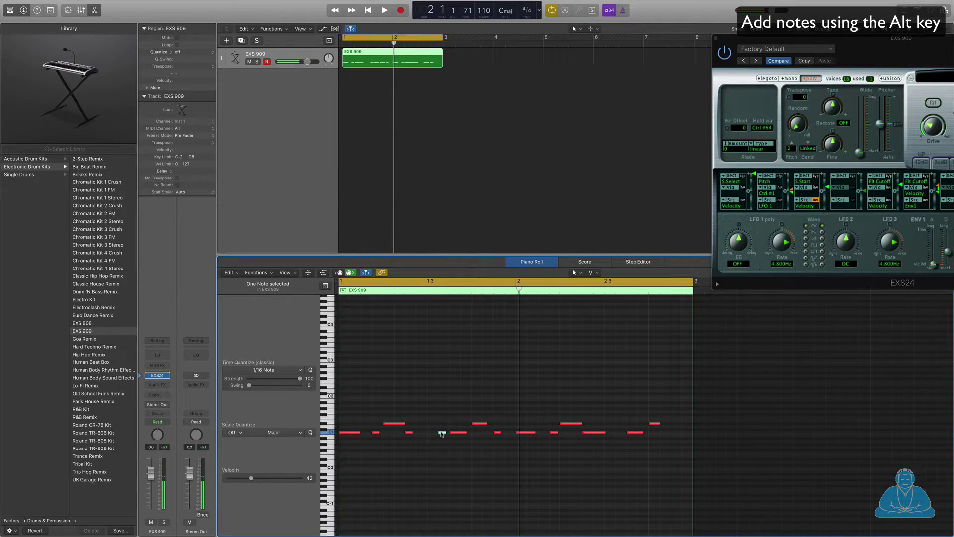
drag(442, 434, 686, 434)
- Make the copied C1 note soft and copy another note three semitones higher
key(space)
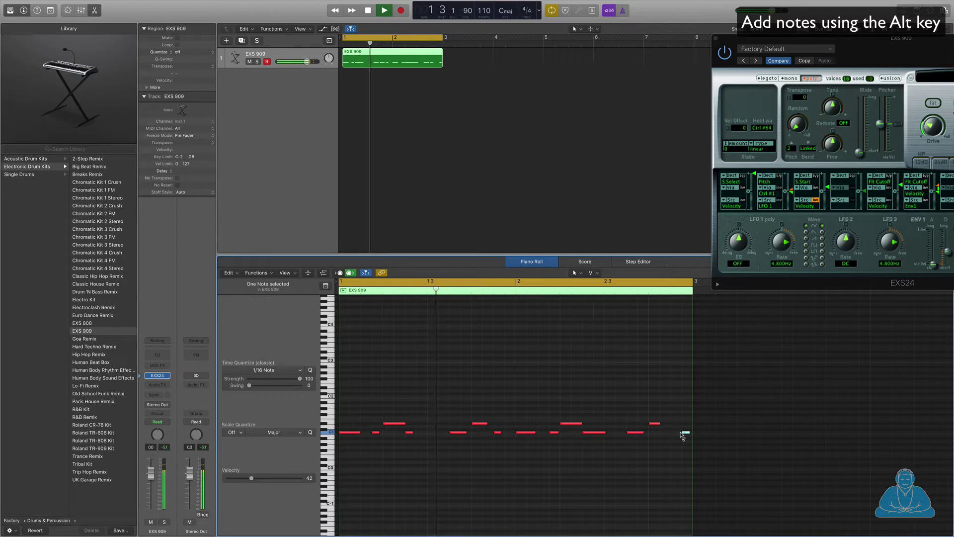
click(685, 433)
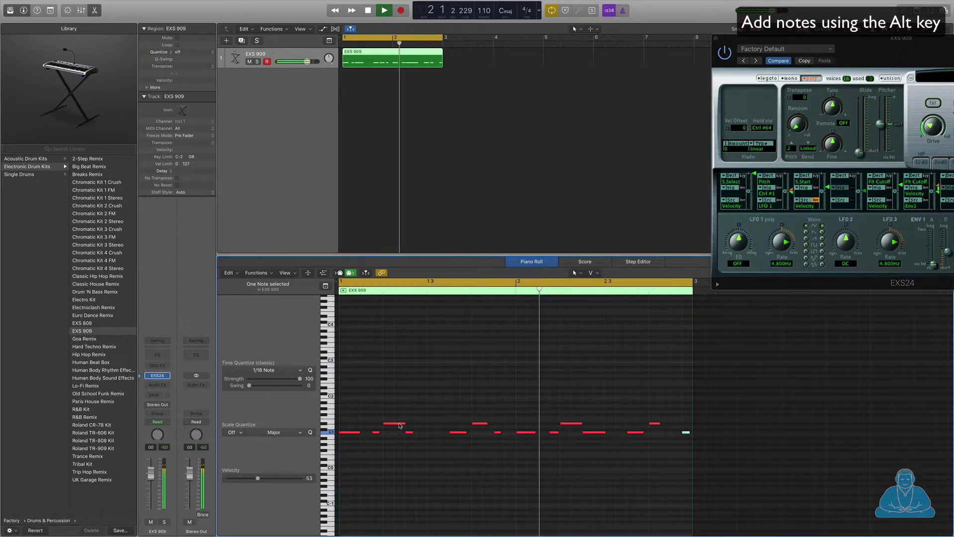
mouse_move(400, 426)
mouse_down()
mouse_move(444, 393)
mouse_move(446, 423)
mouse_move(393, 426)
mouse_up()
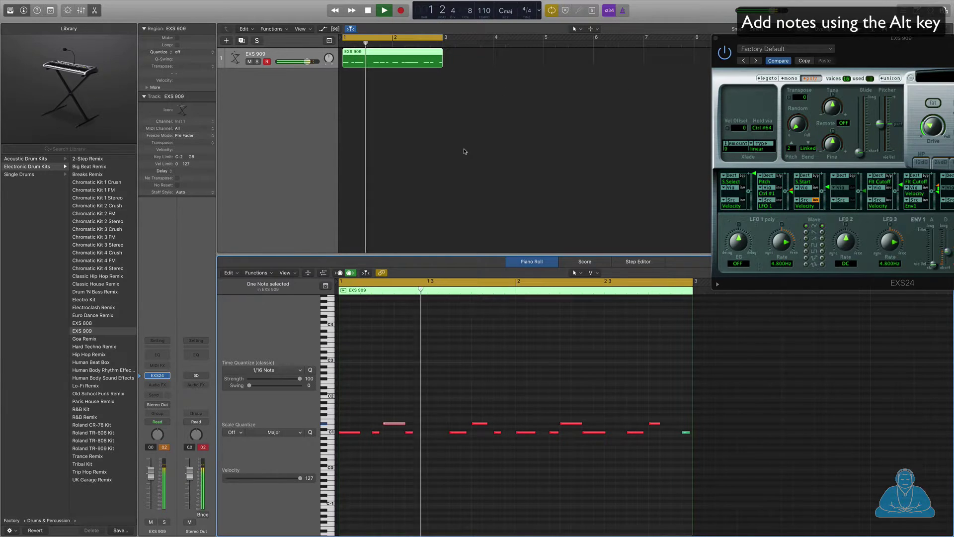
key(space)
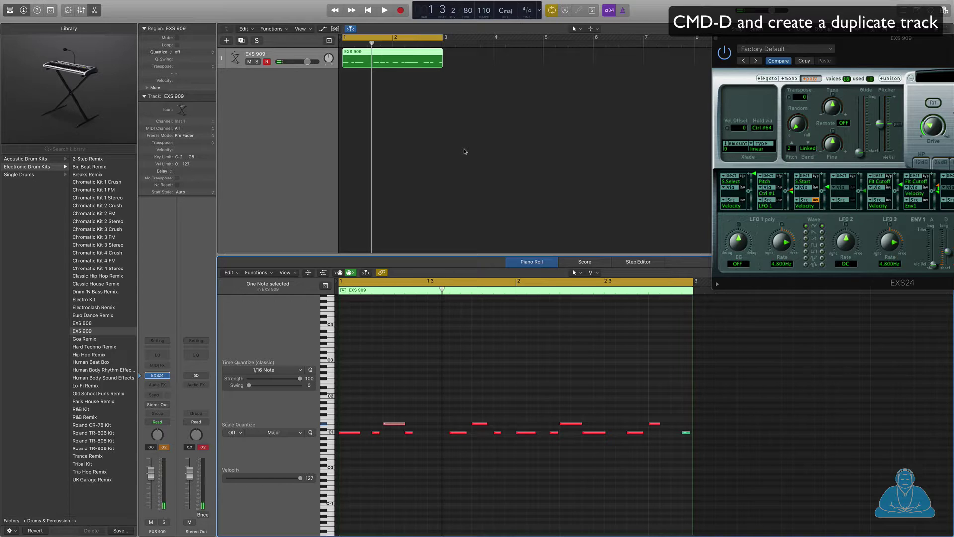
- Duplicate the EXS 909 track as an empty Inst 2 and return the playhead to the start
key(super+d)
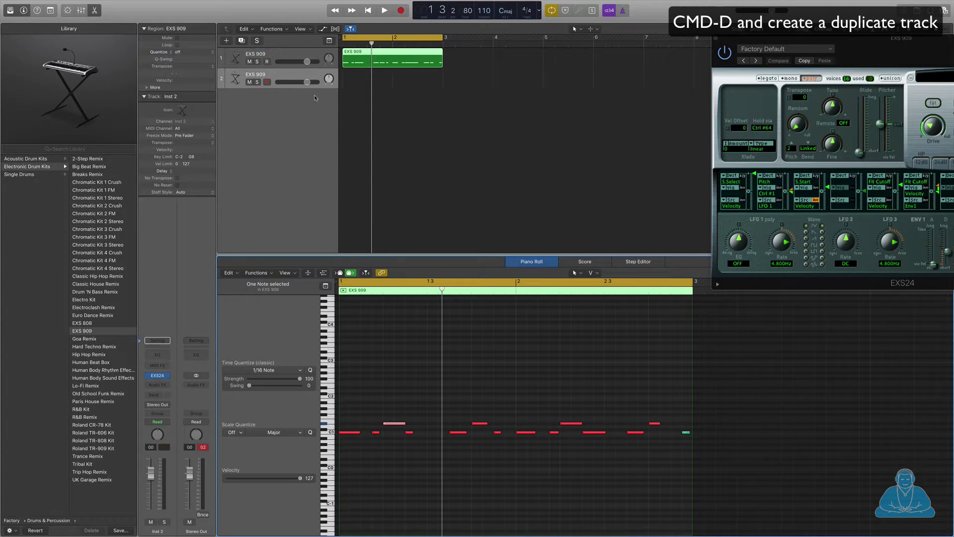
click(293, 70)
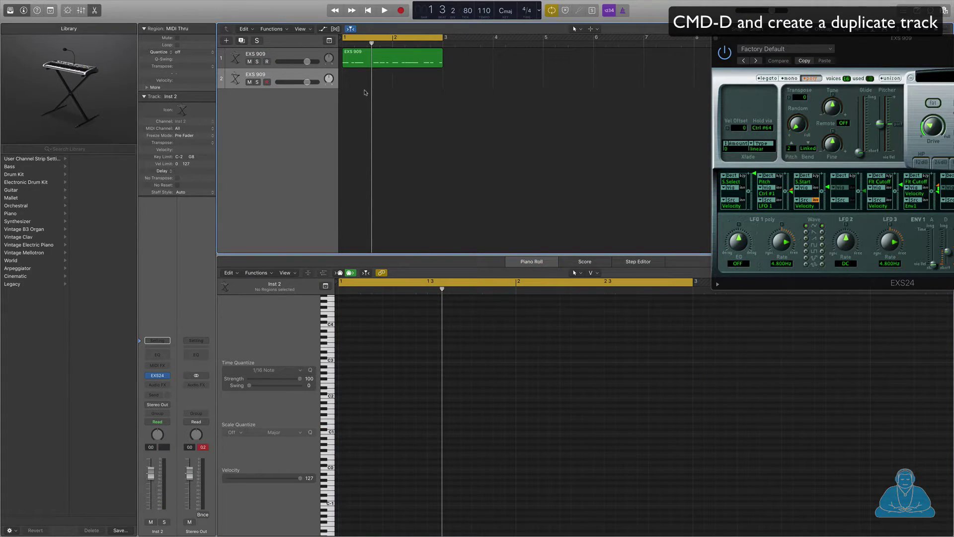
key(Return)
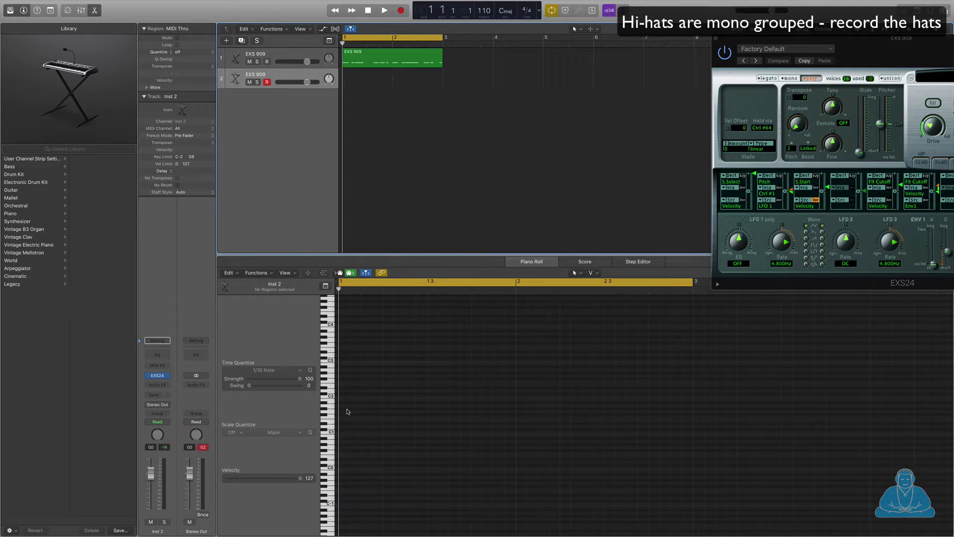
- Record a two-bar, 31-note hi-hat take on the second EXS 909 track using a count-in
key(space)
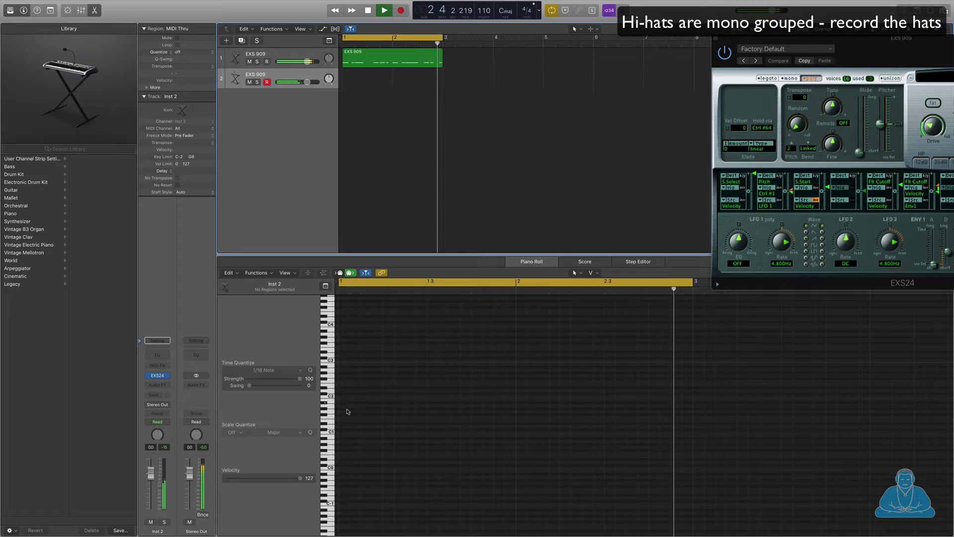
key(space)
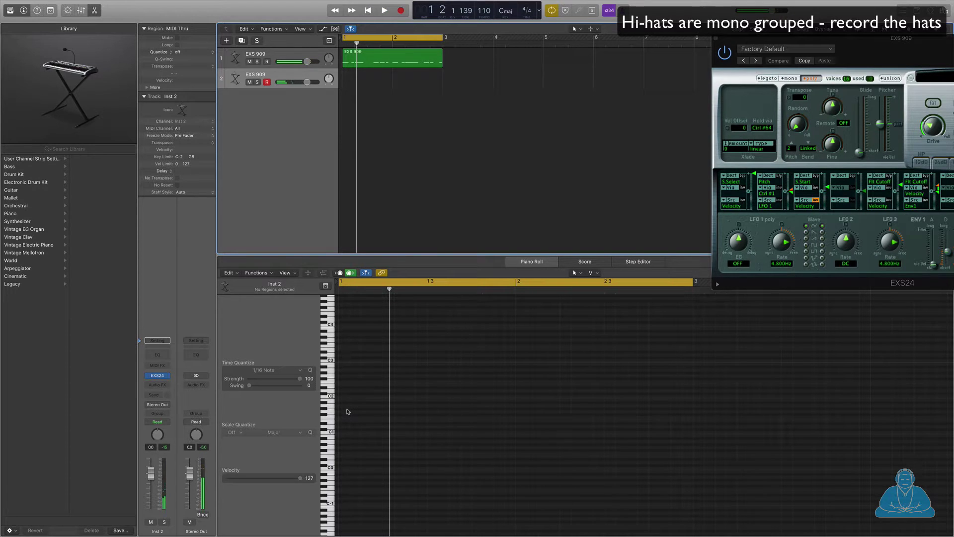
key(r)
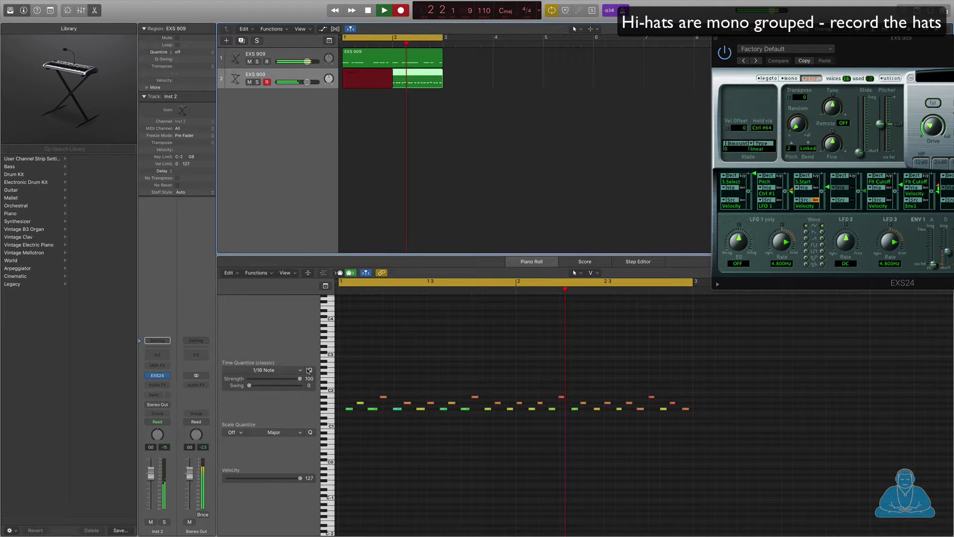
click(341, 375)
key(space)
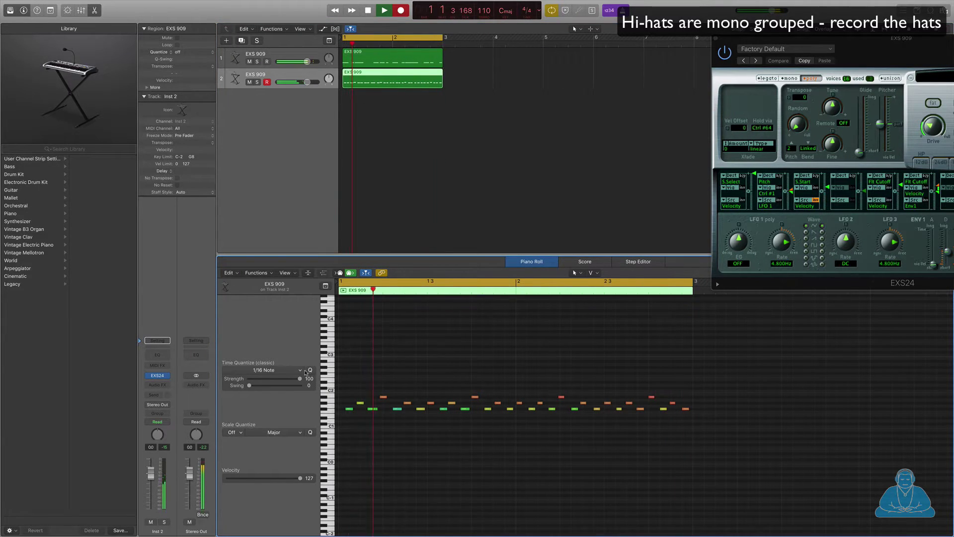
- Nudge the recorded hi-hat notes slightly later and try one note a row higher
click(352, 428)
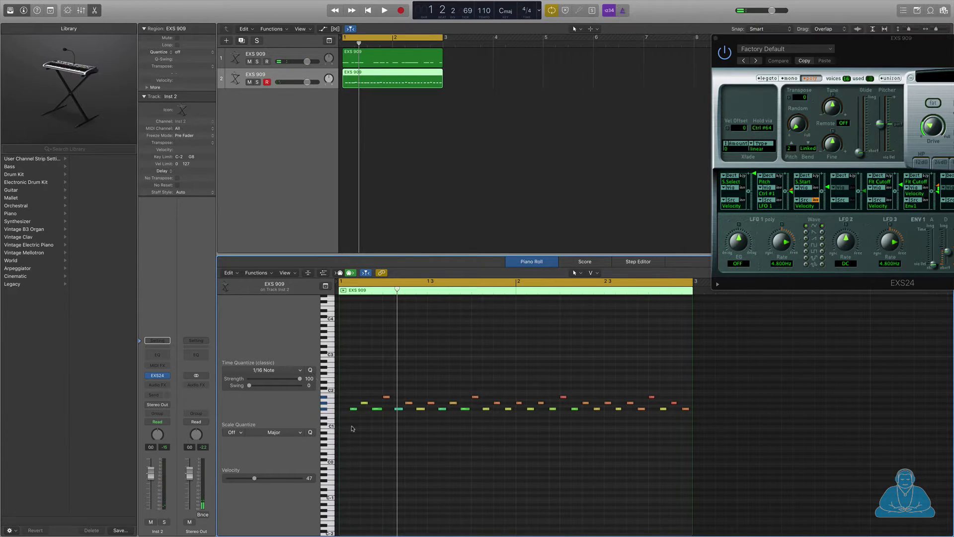
key(space)
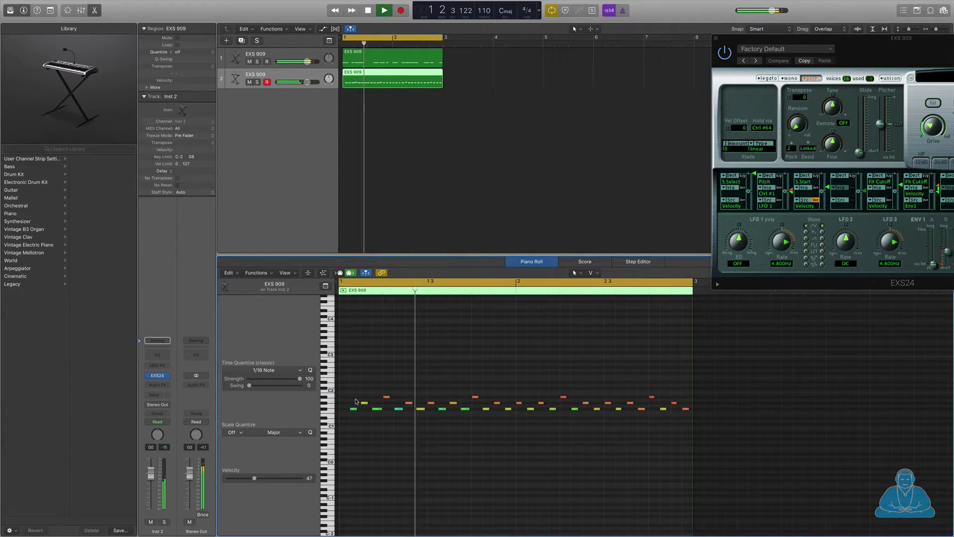
key(space)
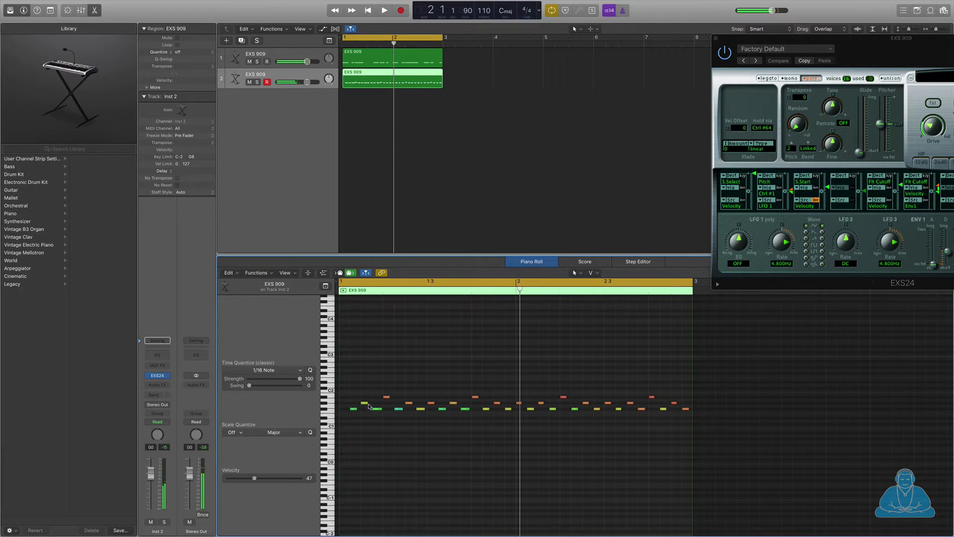
drag(357, 385, 711, 423)
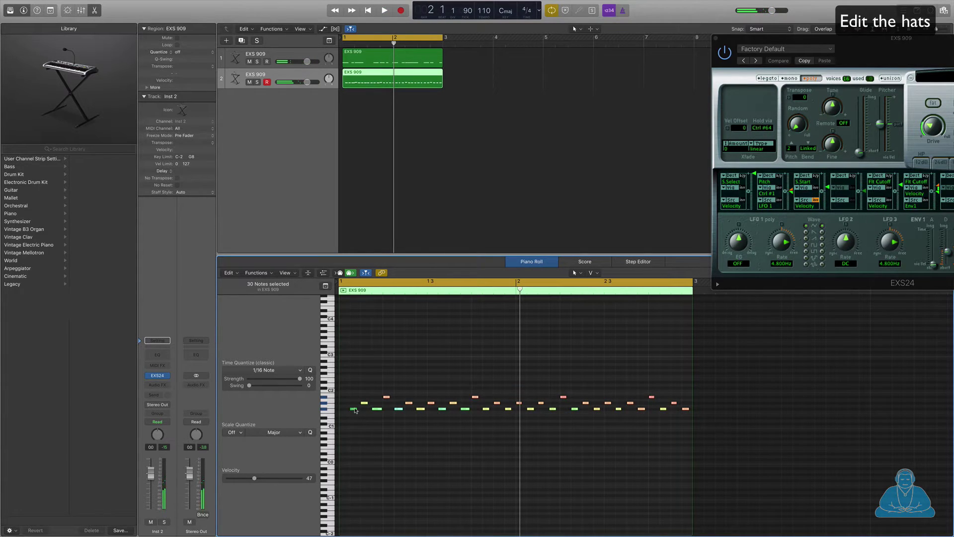
click(354, 409)
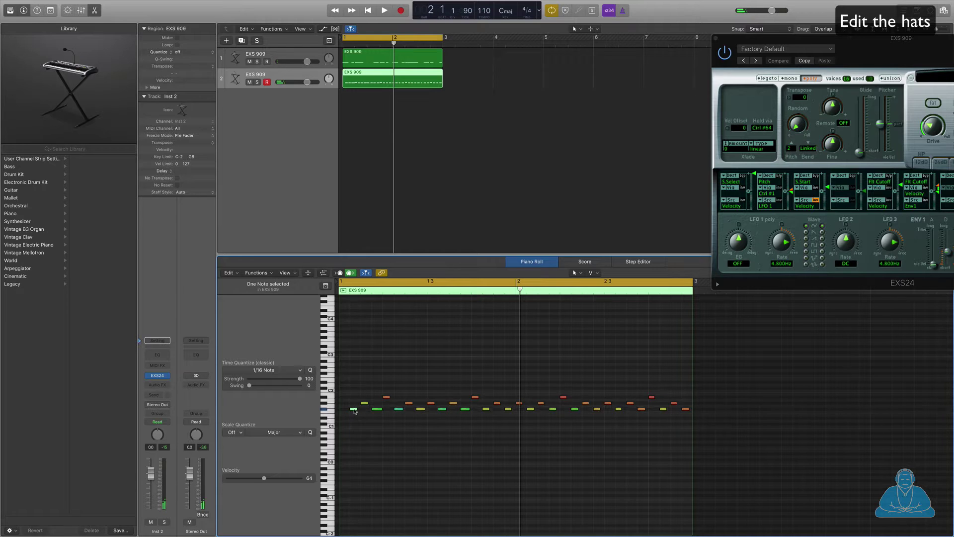
drag(365, 410, 374, 412)
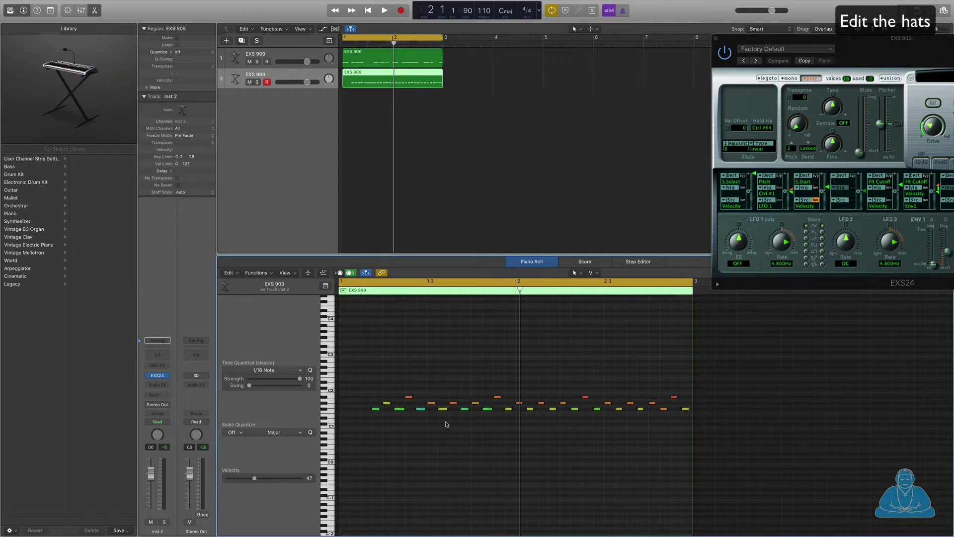
drag(452, 405, 453, 399)
key(space)
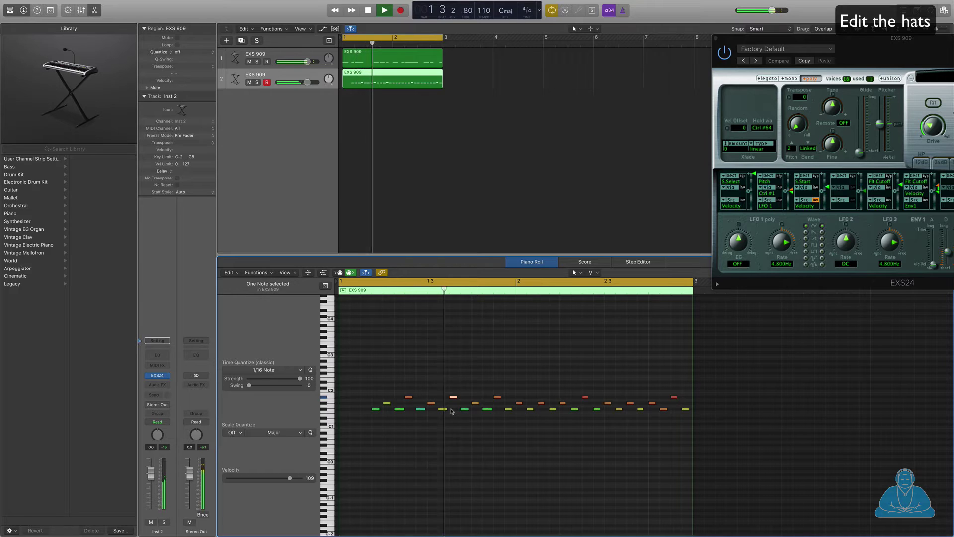
drag(453, 397, 453, 402)
key(space)
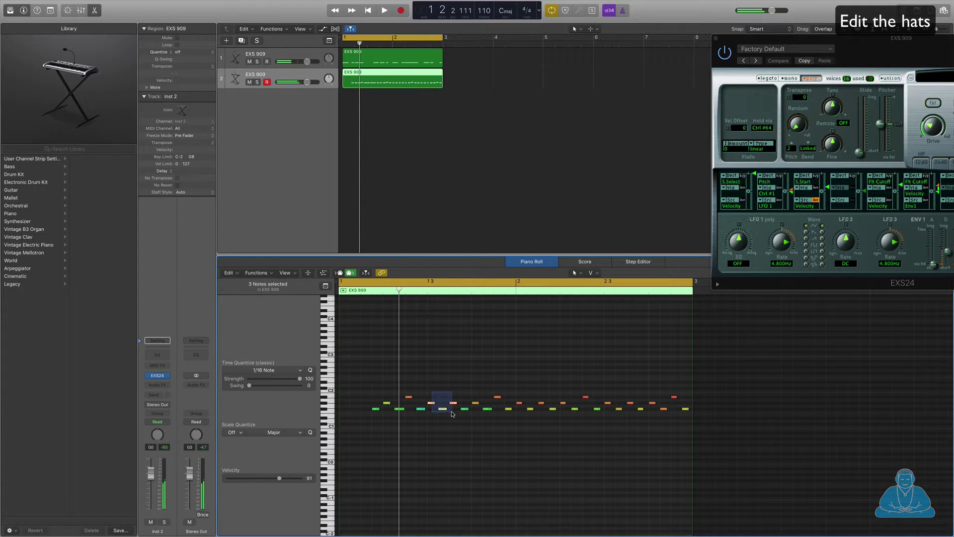
- Copy three hi-hat notes to the region start and turn track 2 down to -4.7 dB
drag(432, 404, 343, 405)
key(space)
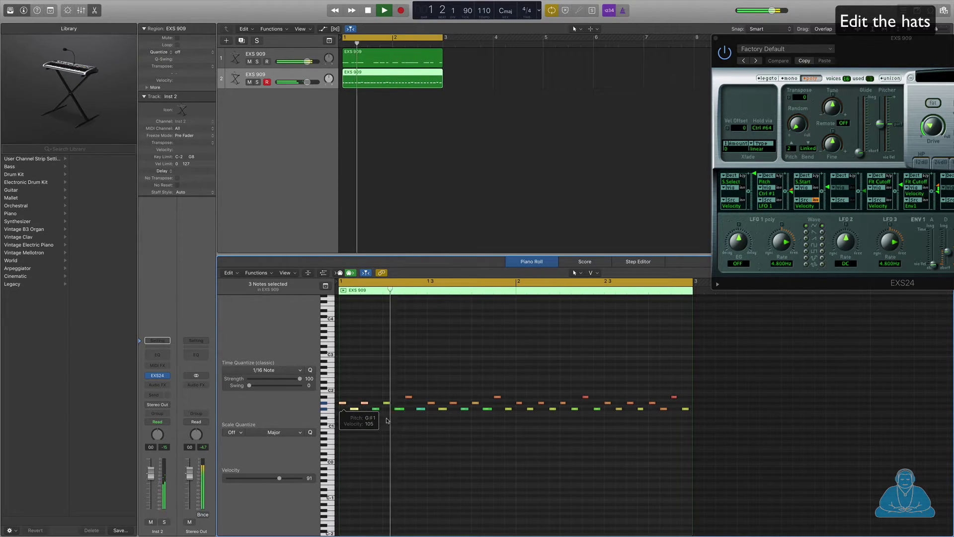
click(586, 449)
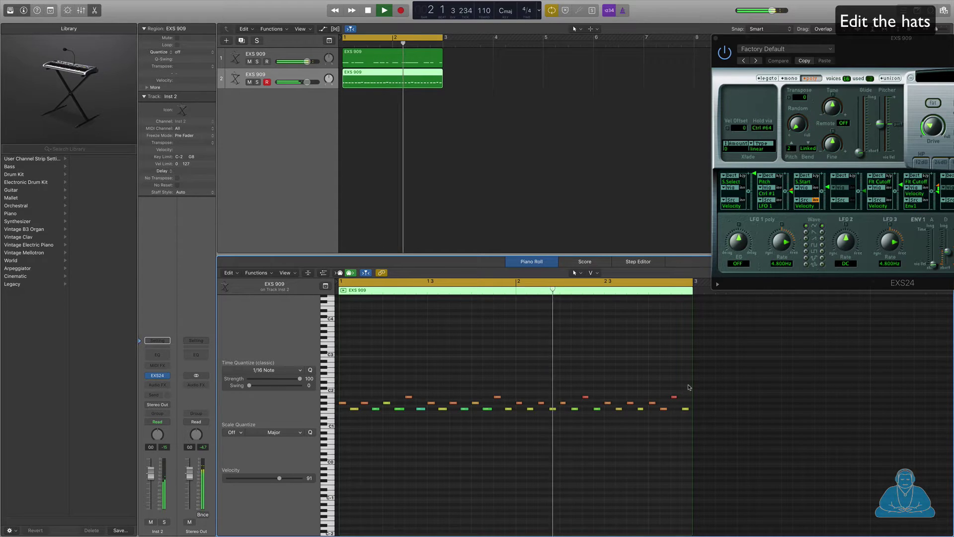
drag(688, 386, 347, 426)
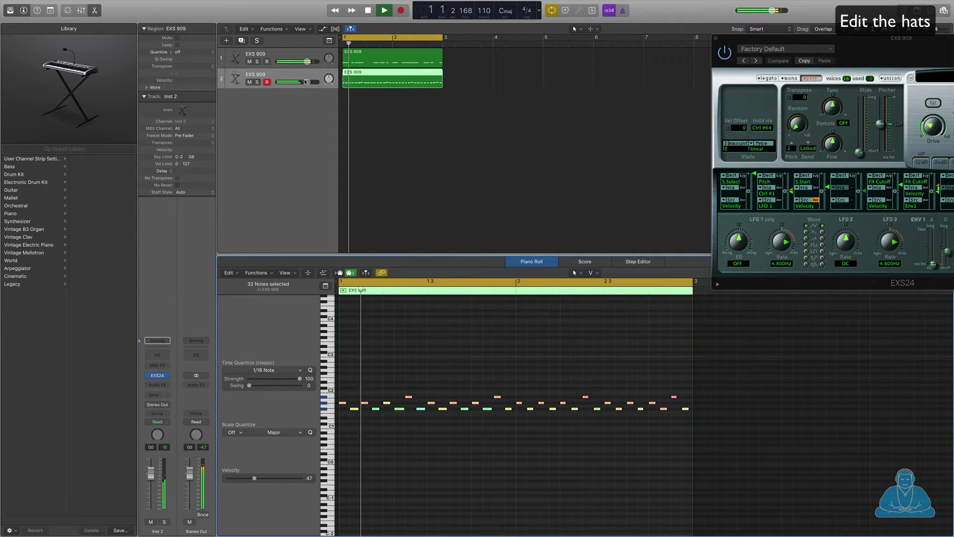
drag(308, 82, 299, 82)
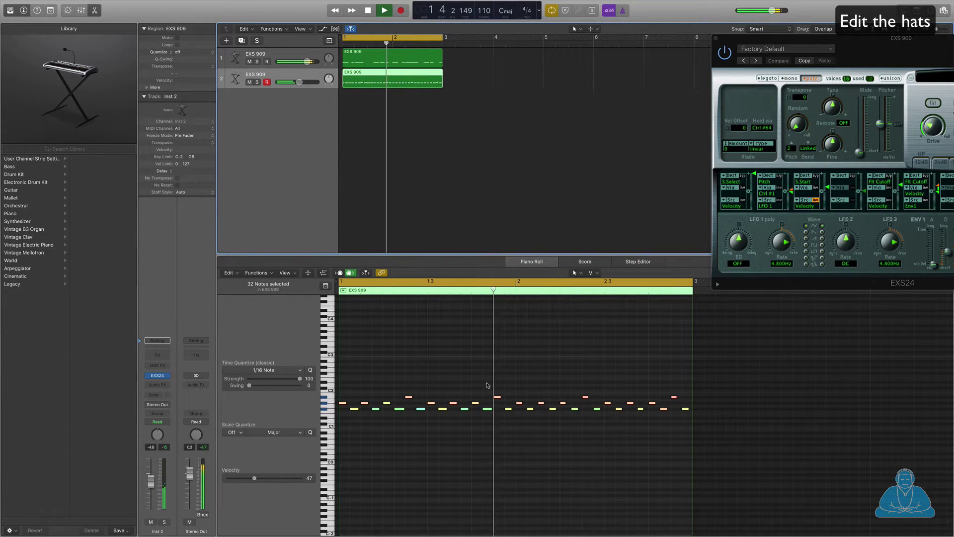
- Quantize the hi-hat notes to 1/16 Swing D
click(279, 371)
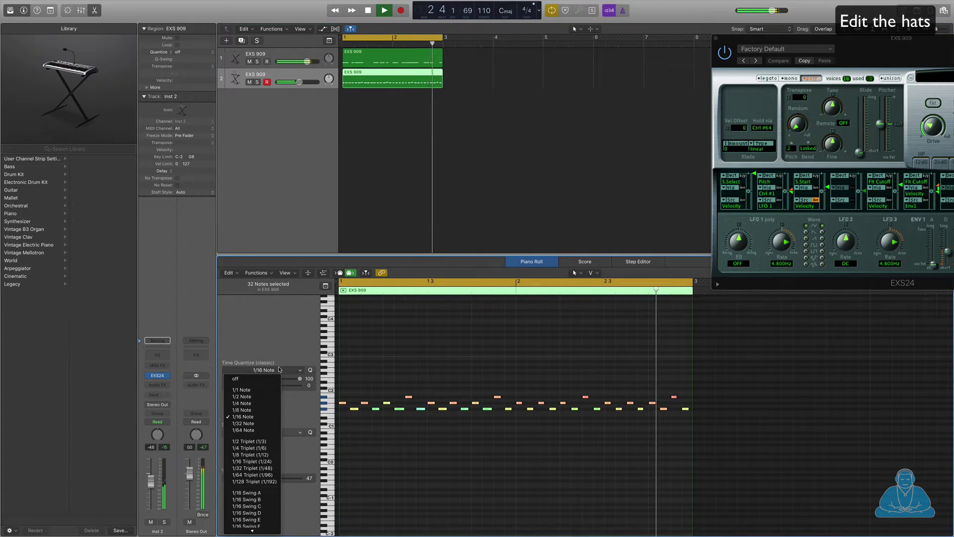
scroll(255, 477, down, 3)
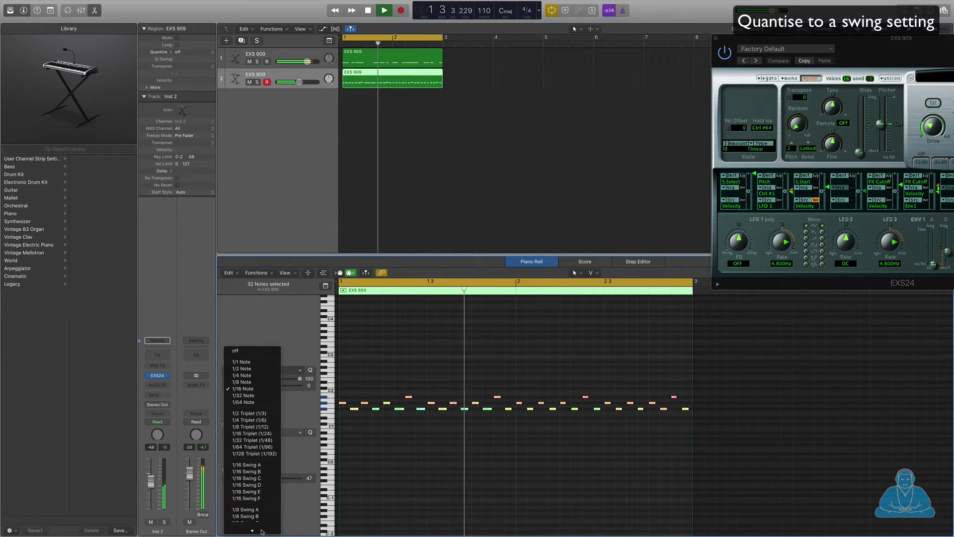
click(255, 479)
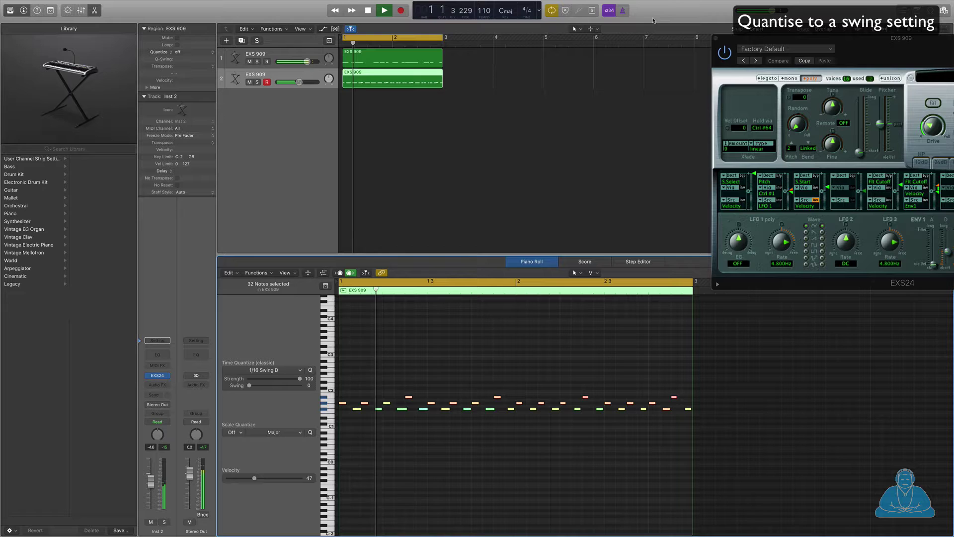
- Close the EXS24 window and create a new empty Software Instrument track, Inst 3
click(716, 39)
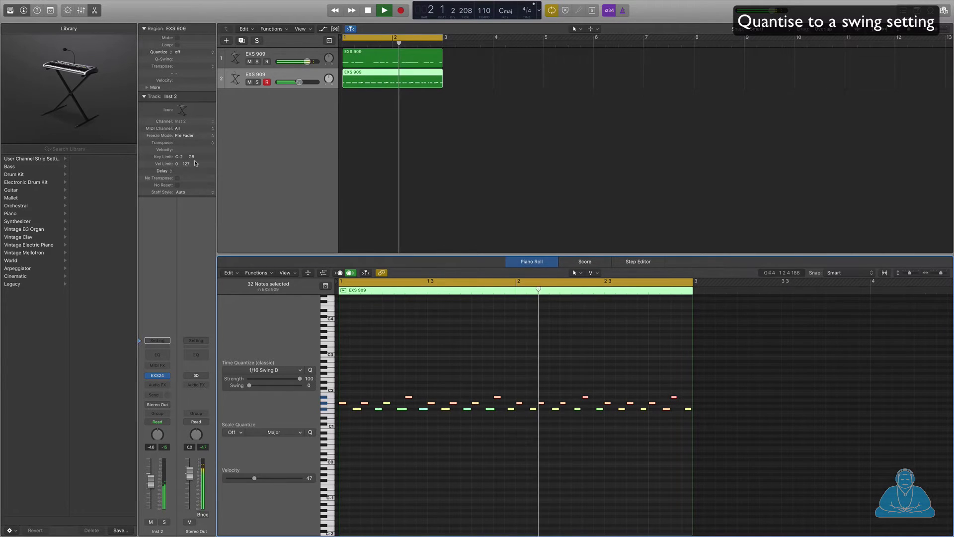
key(space)
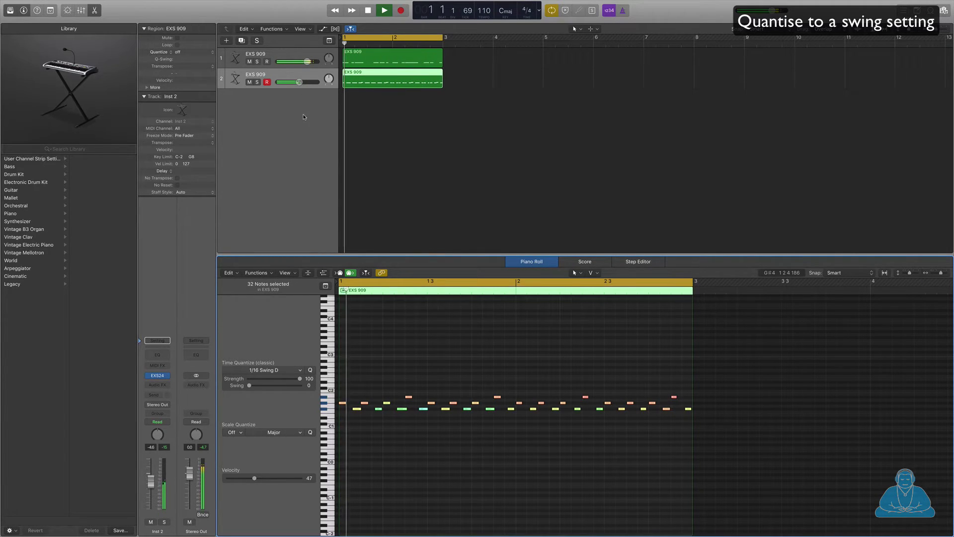
click(226, 40)
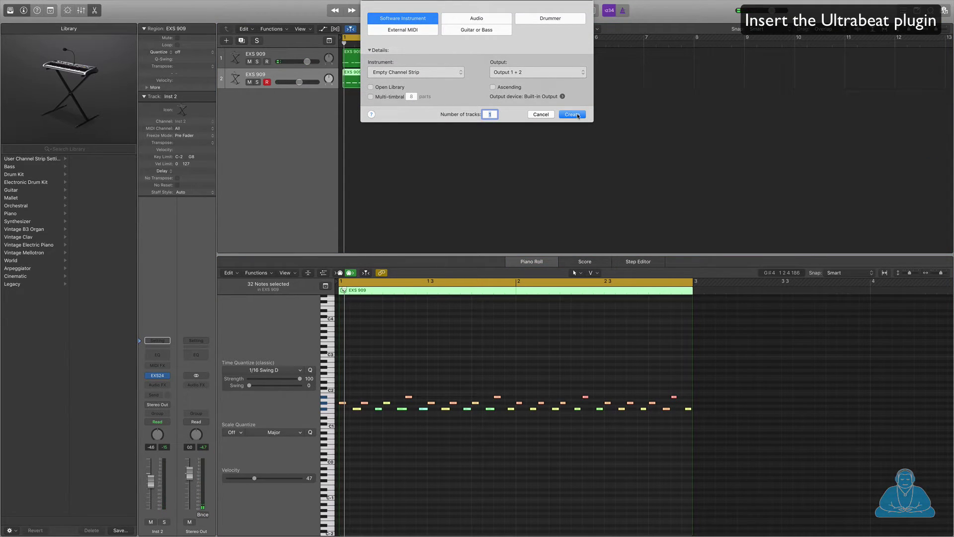
click(573, 115)
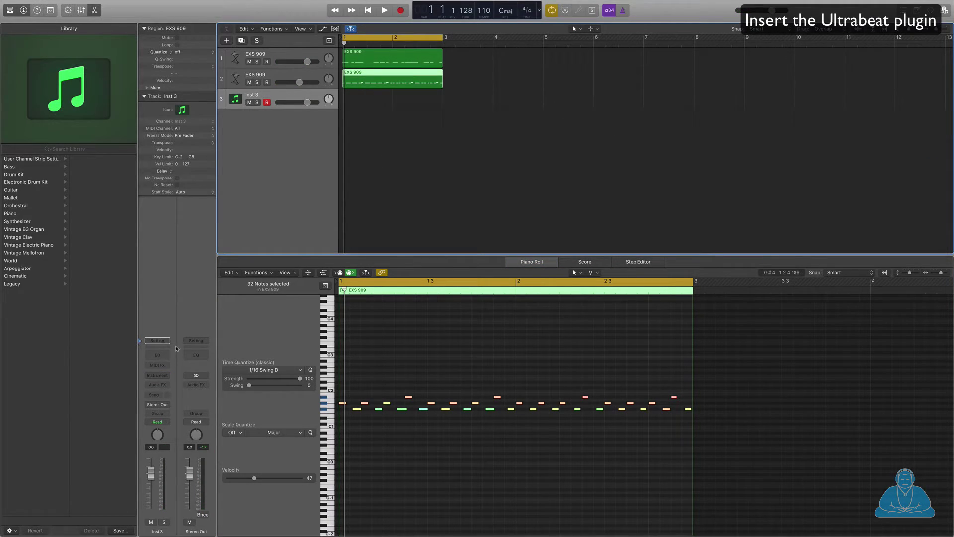
- Load Ultrabeat (Stereo) on Inst 3 with the Drum Banks > Analog Percussion Bank preset
click(166, 377)
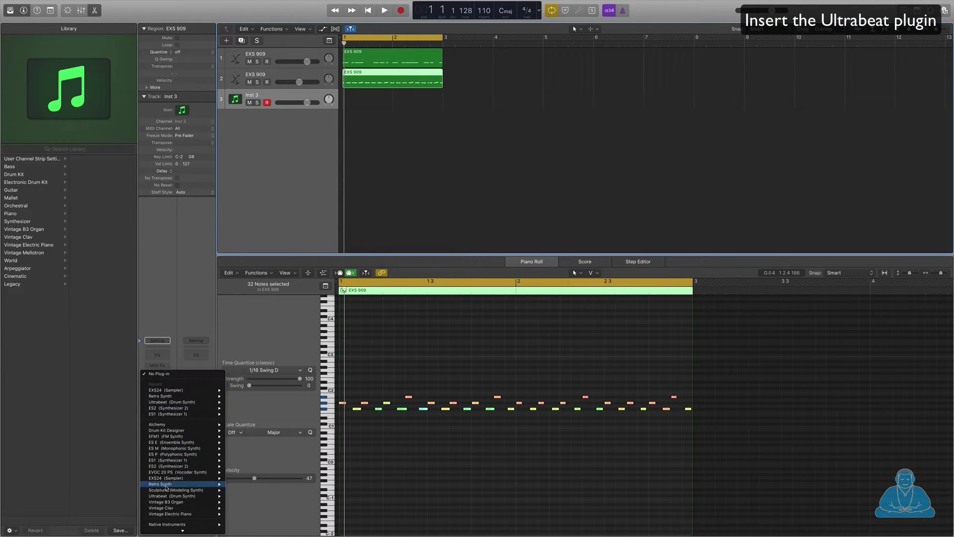
click(233, 496)
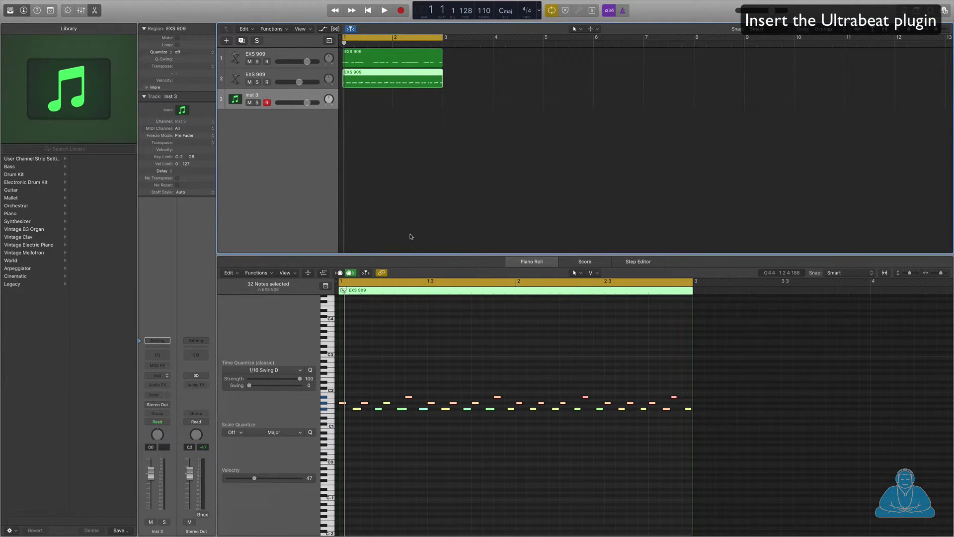
drag(239, 24, 668, 69)
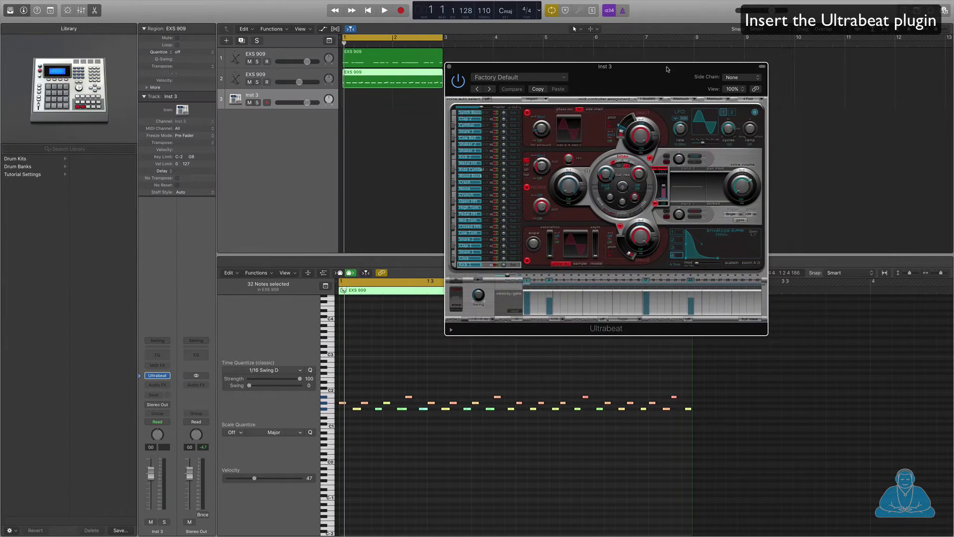
click(562, 77)
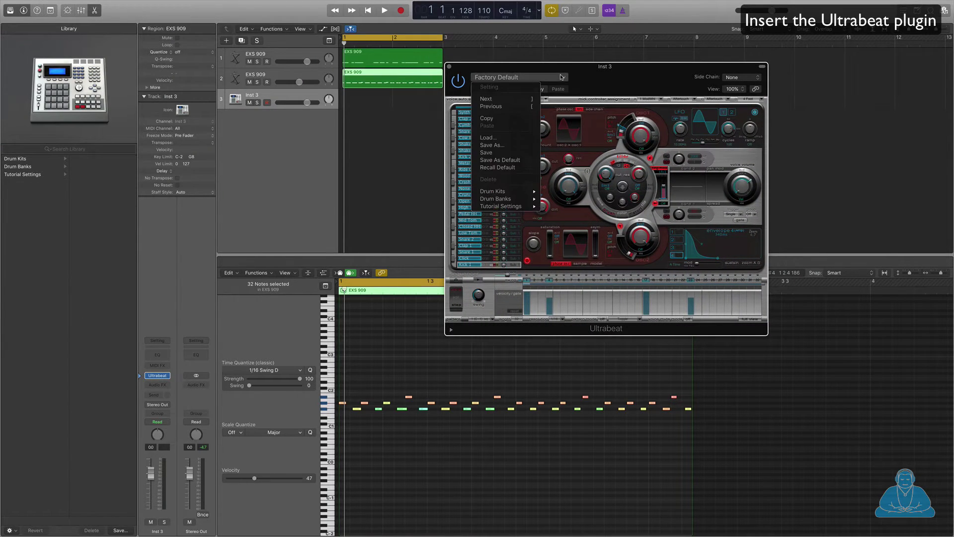
mouse_move(525, 200)
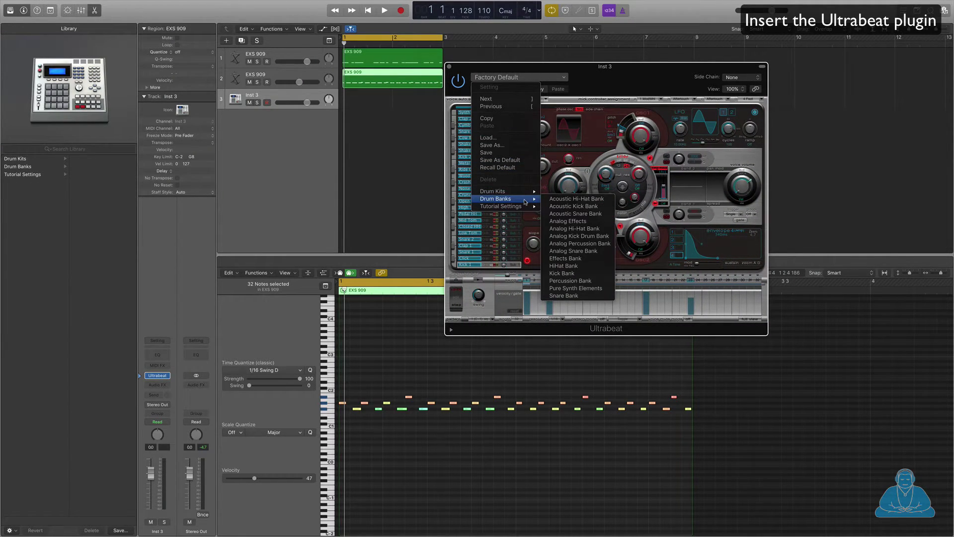
click(611, 242)
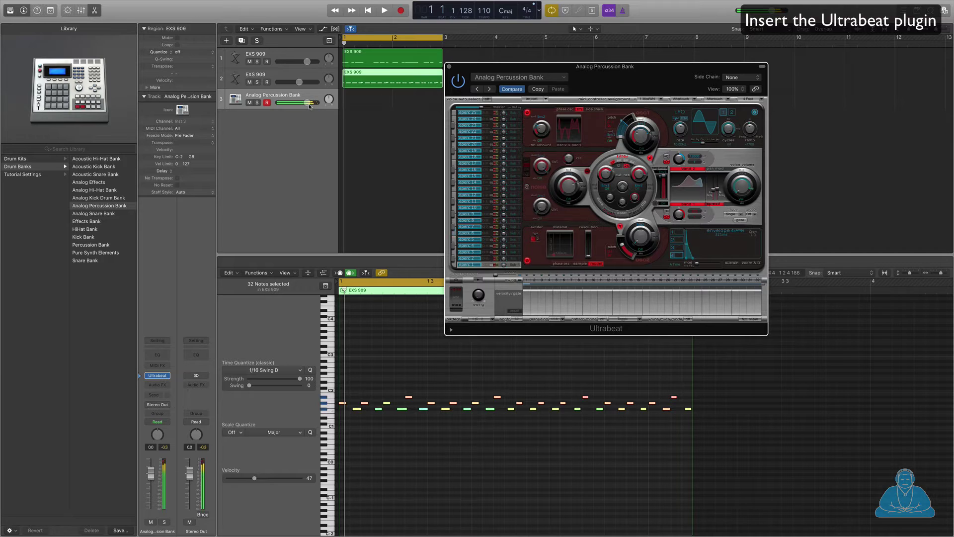
- Set track 3 to -1.5 dB, record a six-note percussion take, and play it back
drag(310, 106, 289, 108)
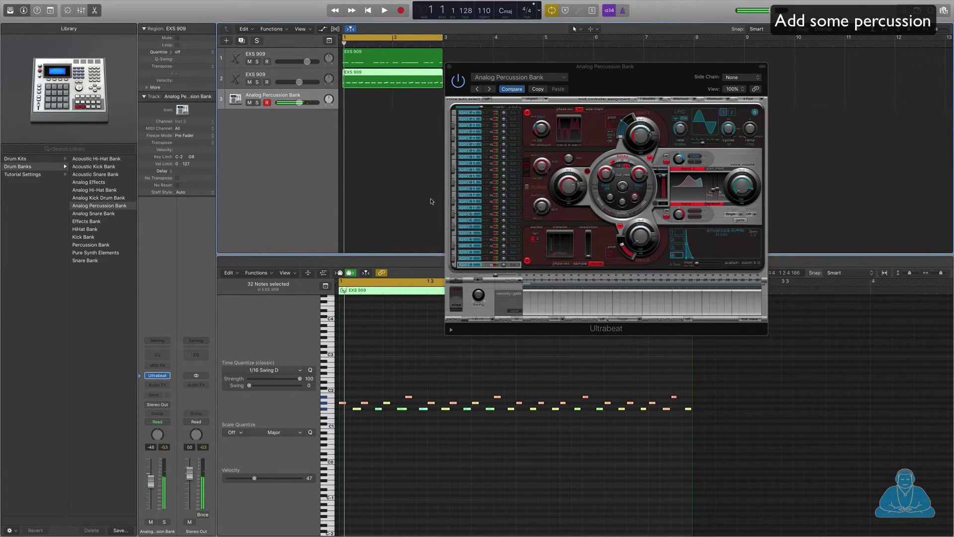
key(space)
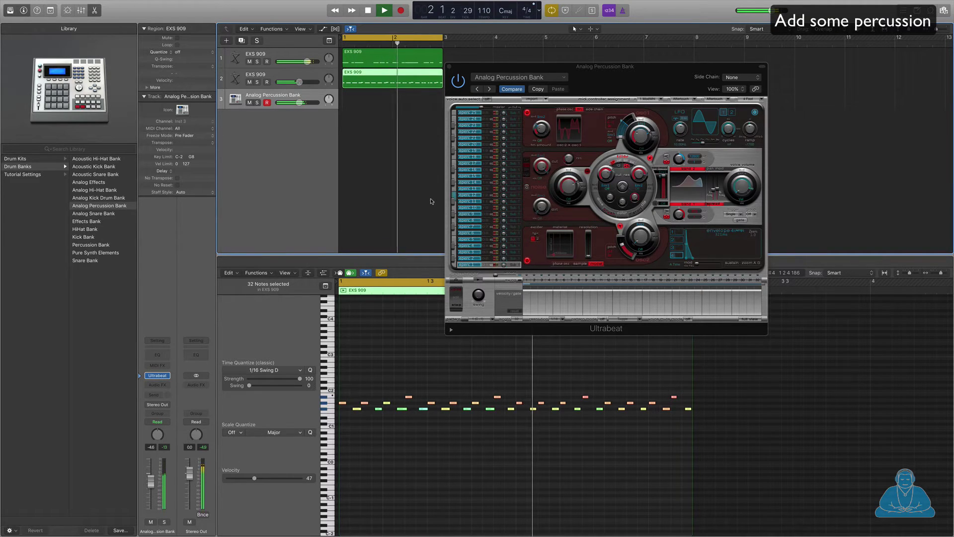
key(r)
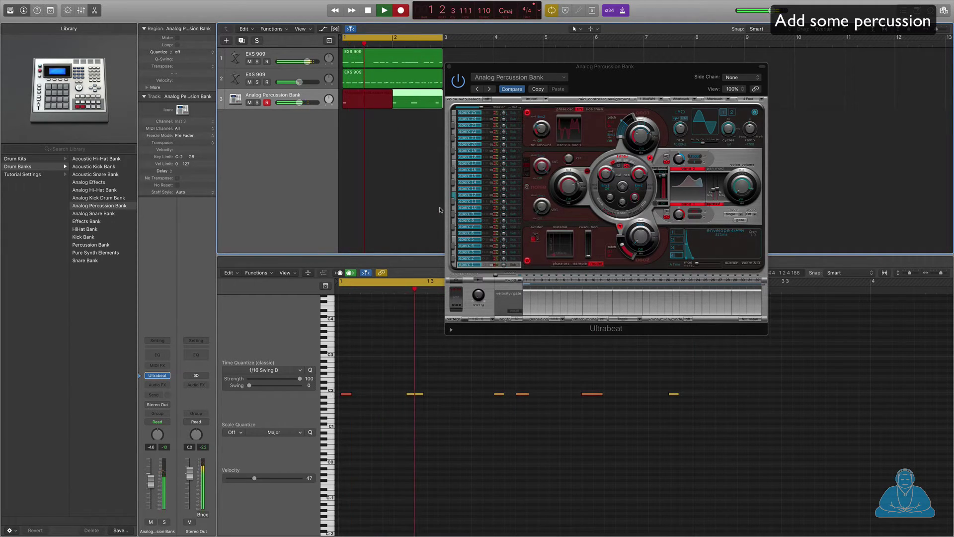
key(space)
drag(678, 380, 336, 414)
key(space)
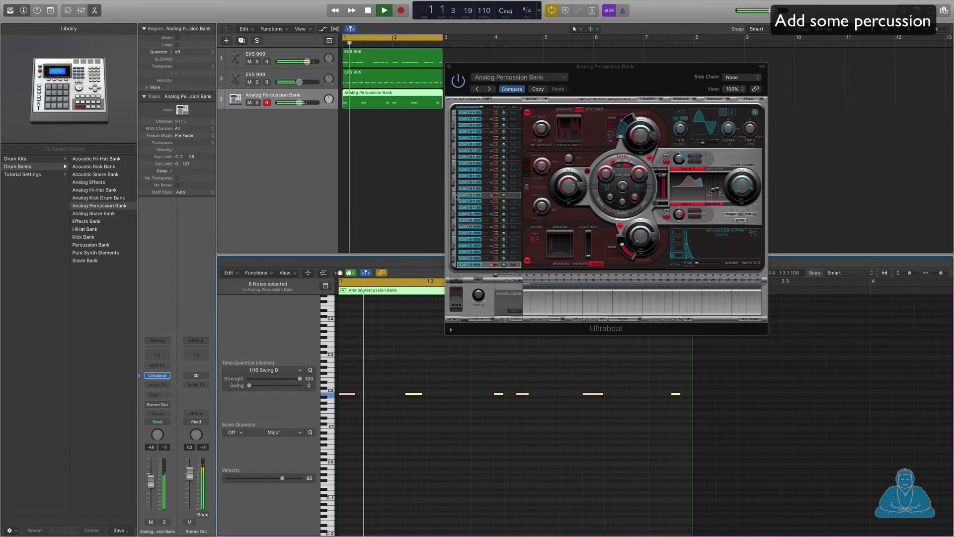
- Retune the perc 12 voice's second oscillator and turn the percussion track down to -11.8 dB
click(473, 196)
click(474, 195)
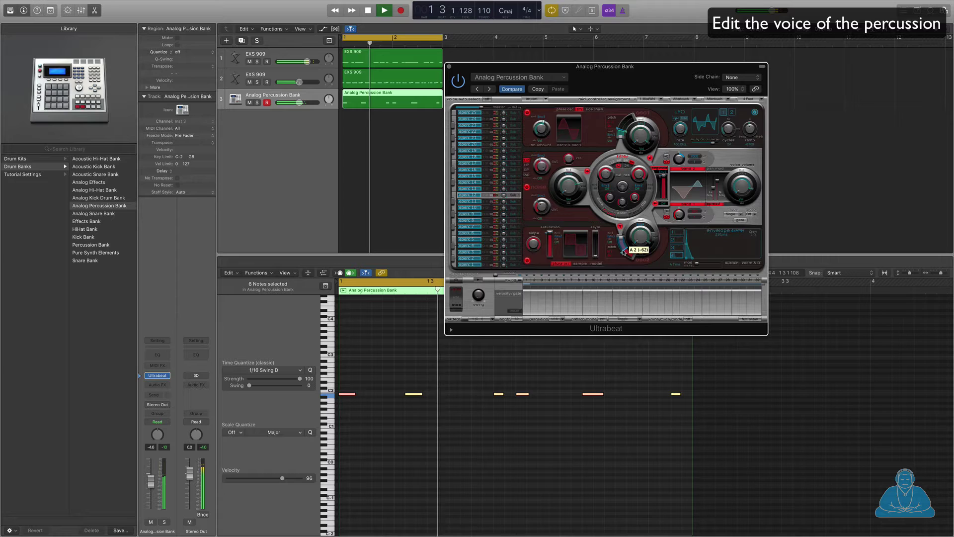
mouse_move(624, 250)
mouse_down()
mouse_move(622, 243)
mouse_move(625, 258)
mouse_move(624, 247)
mouse_up()
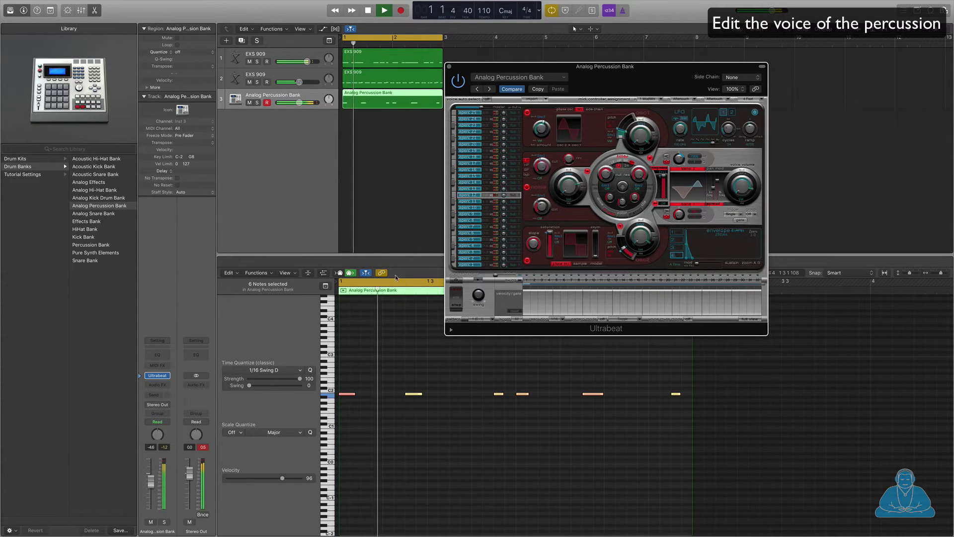
drag(151, 492, 149, 501)
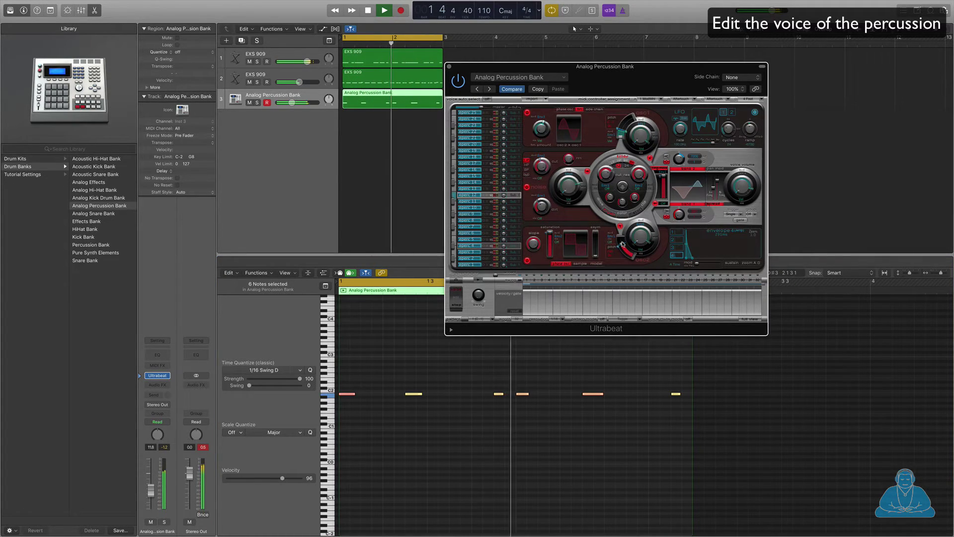
drag(623, 242, 623, 242)
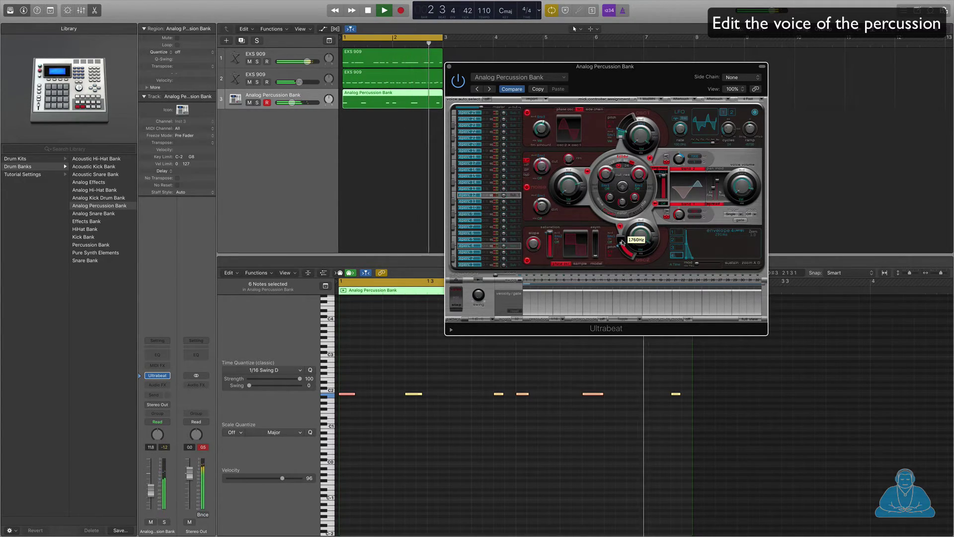
- Set the voice's decay to 440 ms and saturation to 0.59, then close Ultrabeat
drag(691, 259, 691, 259)
key(space)
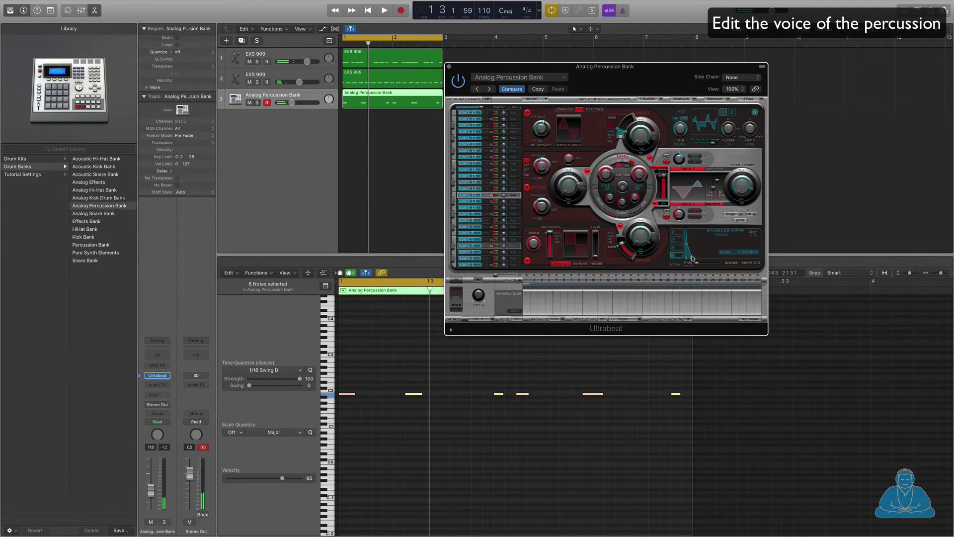
key(space)
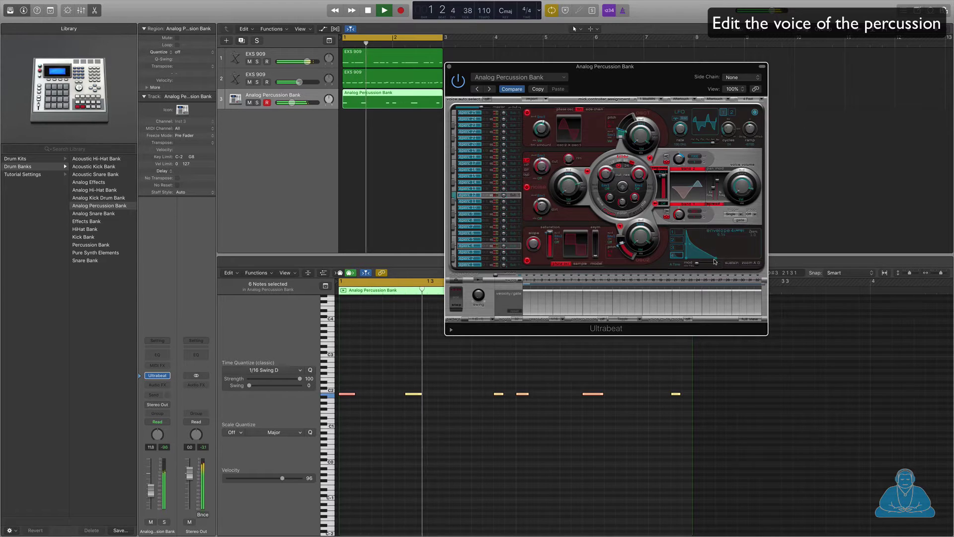
drag(716, 257, 691, 260)
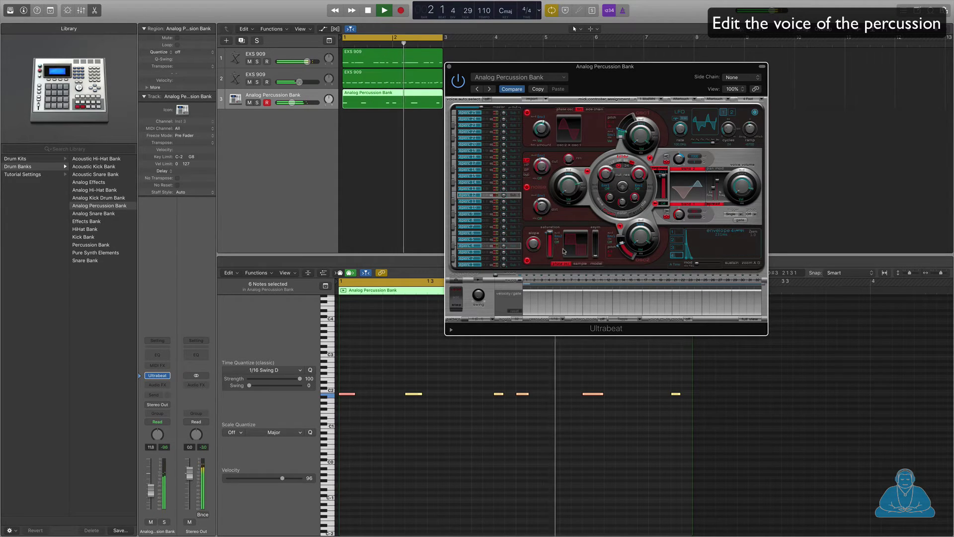
drag(550, 243, 551, 254)
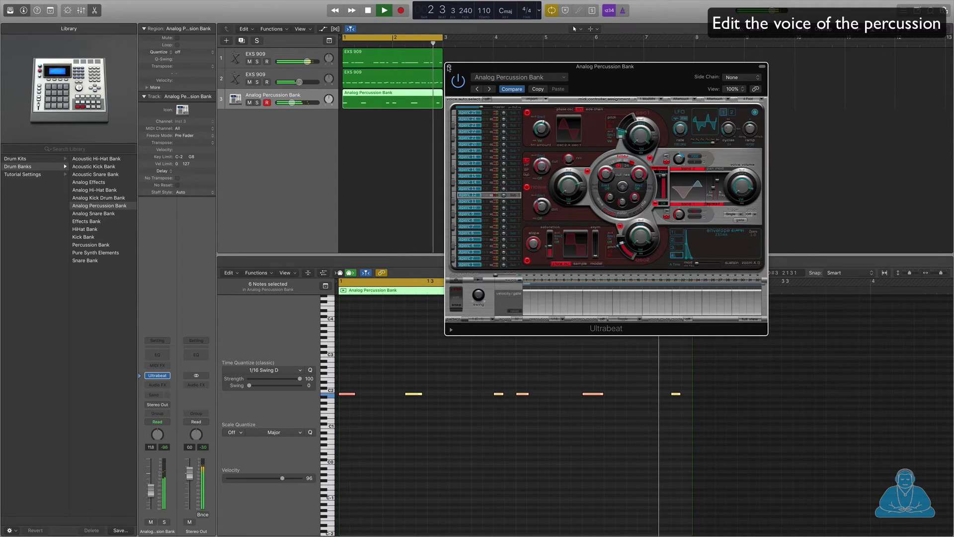
click(449, 66)
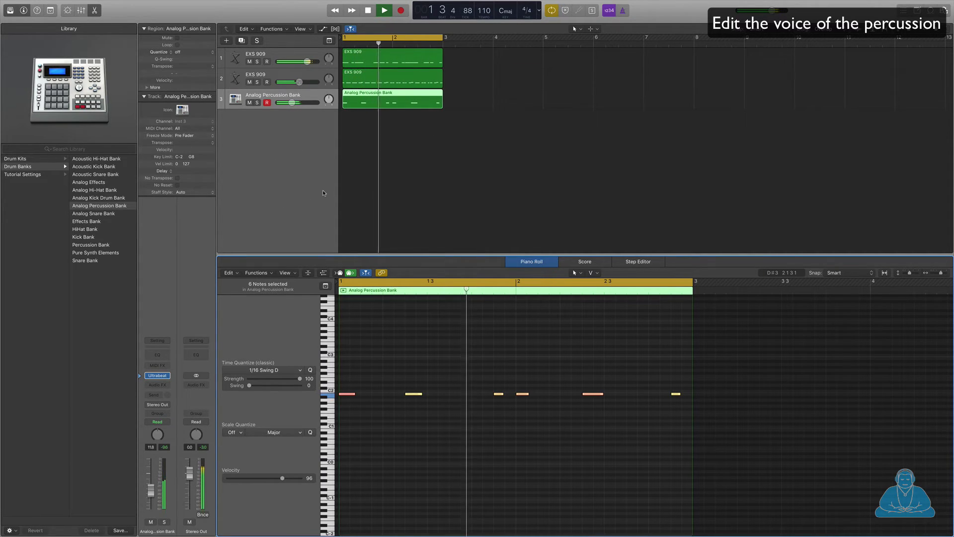
- Stop playback and show only Beats loops in a reset Apple Loops browser
key(space)
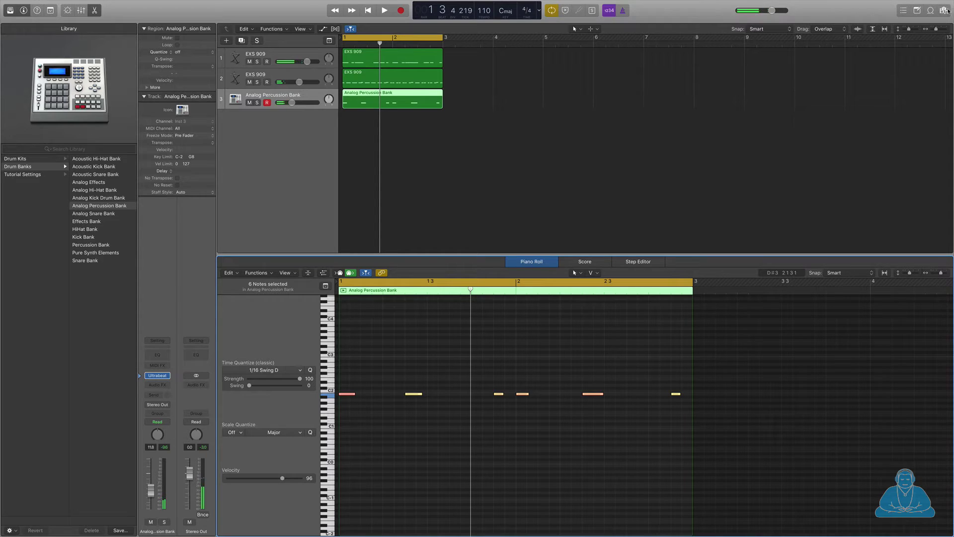
key(o)
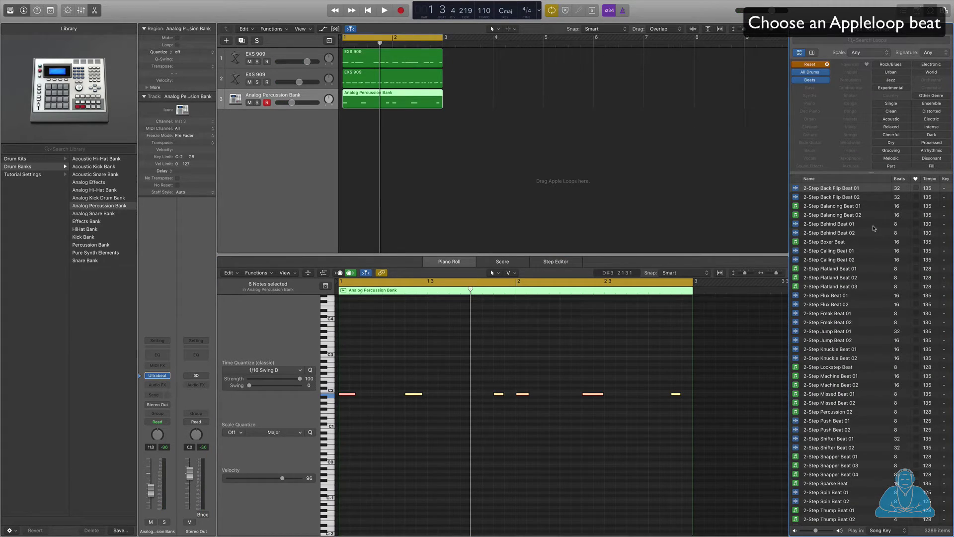
click(900, 179)
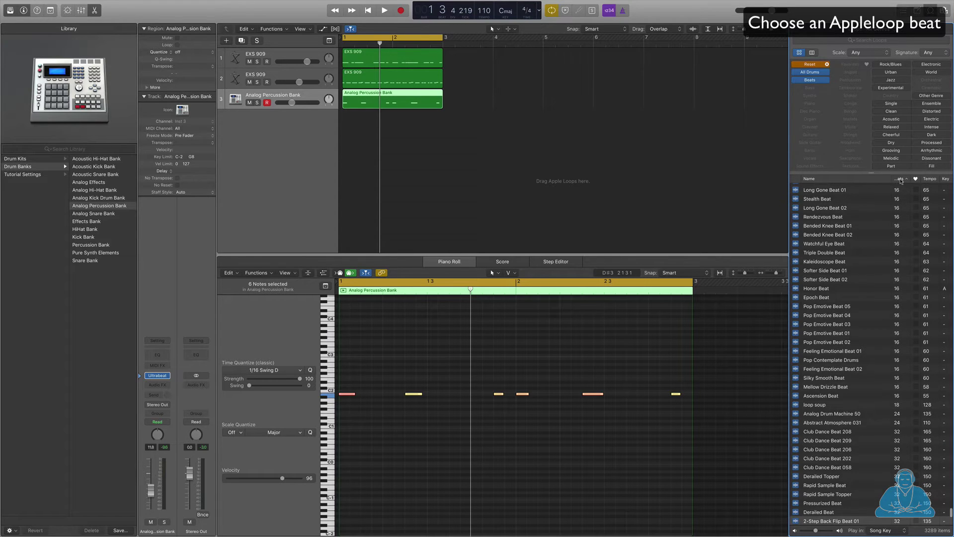
click(811, 65)
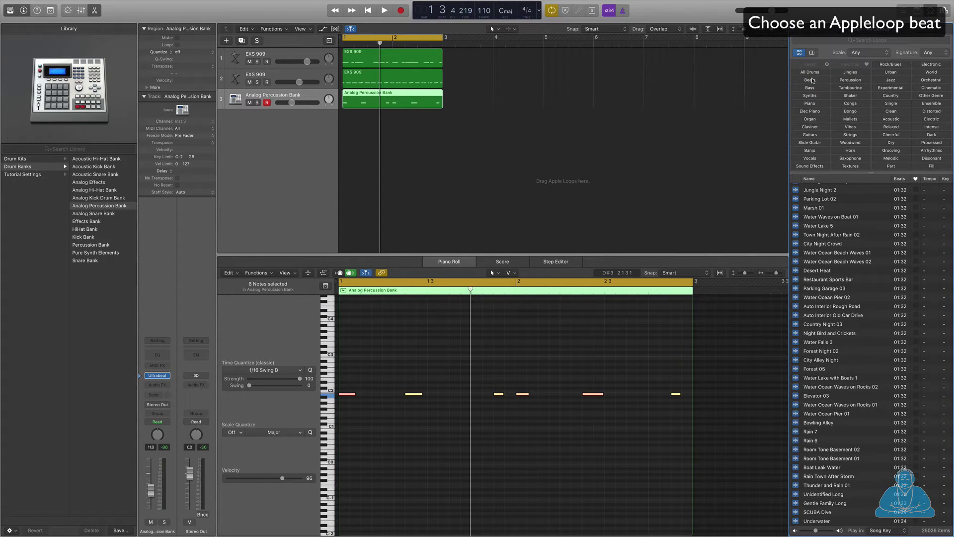
click(812, 80)
scroll(887, 239, up, 10)
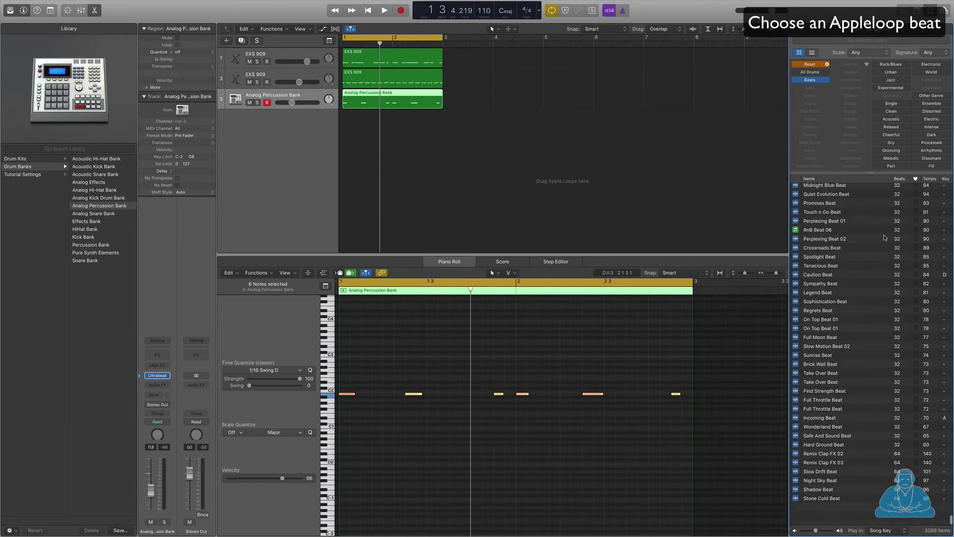
scroll(887, 239, up, 10)
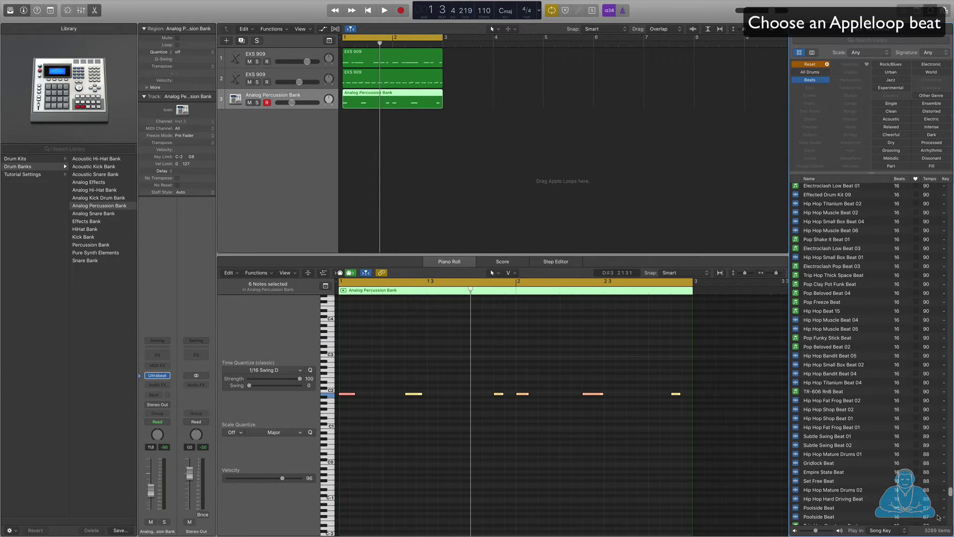
drag(950, 492, 941, 125)
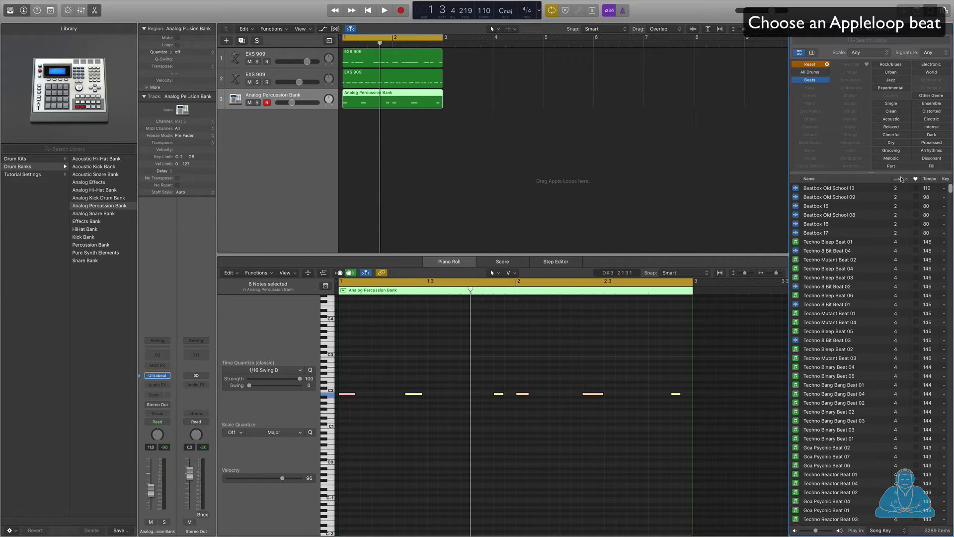
- Sort the Beats loops by tempo and audition Club Dance Beat 048
click(902, 179)
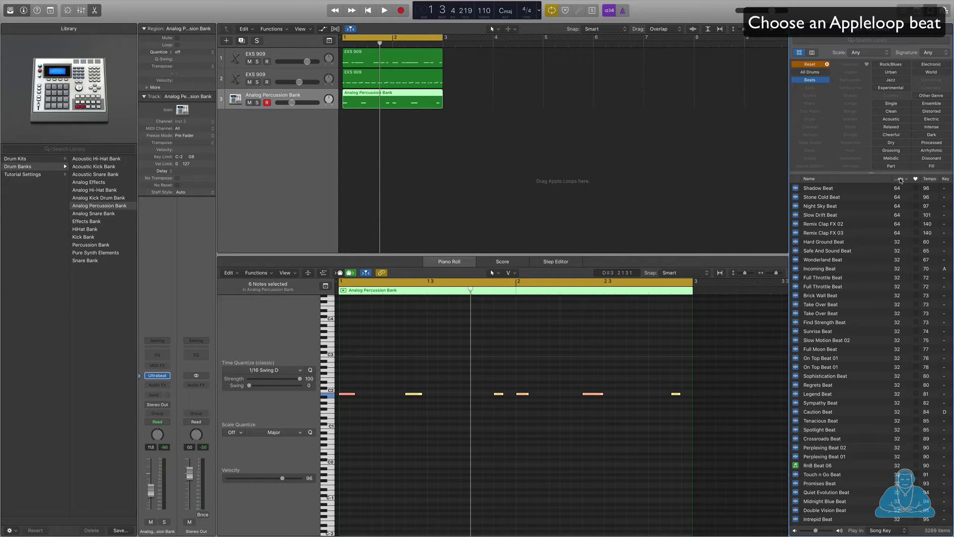
scroll(870, 261, up, 3)
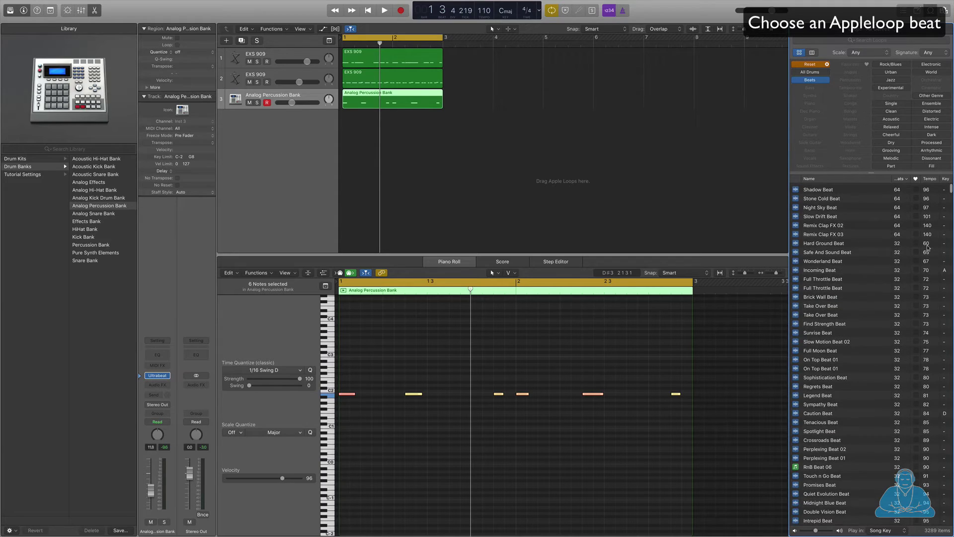
click(932, 179)
scroll(937, 203, down, 15)
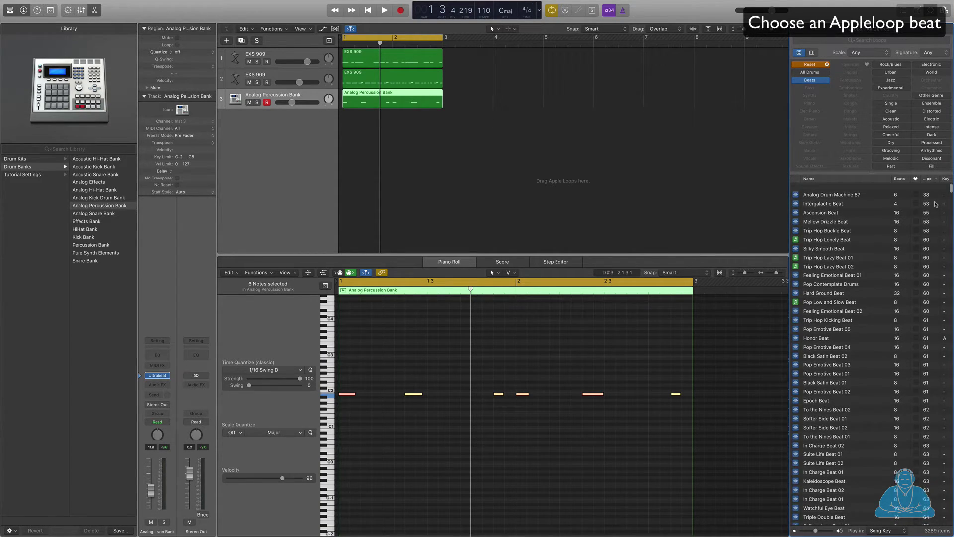
drag(951, 196, 951, 311)
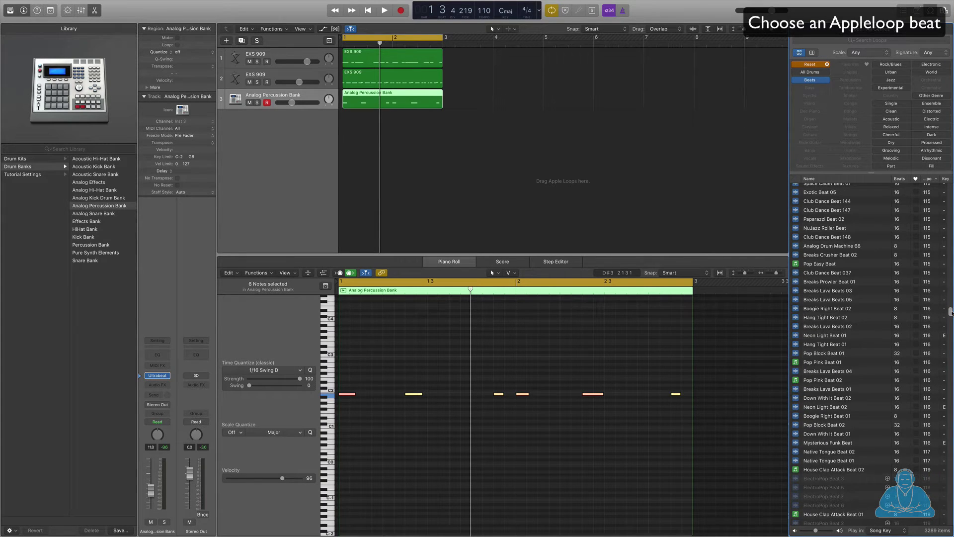
scroll(879, 281, up, 10)
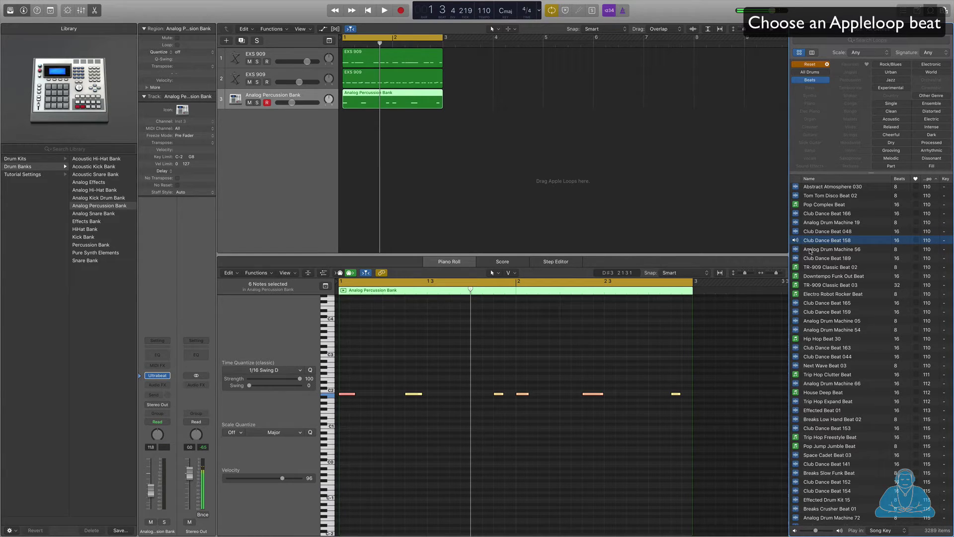
click(809, 232)
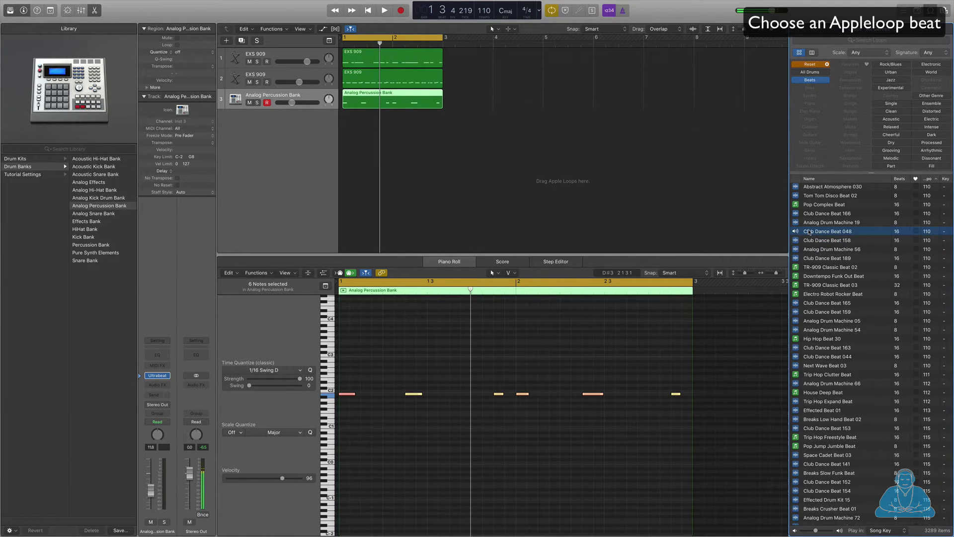
- Put Club Dance Beat 048 on a fourth track, trim it to bar 3, and choose Convert to New Sampler Track
drag(663, 207, 350, 140)
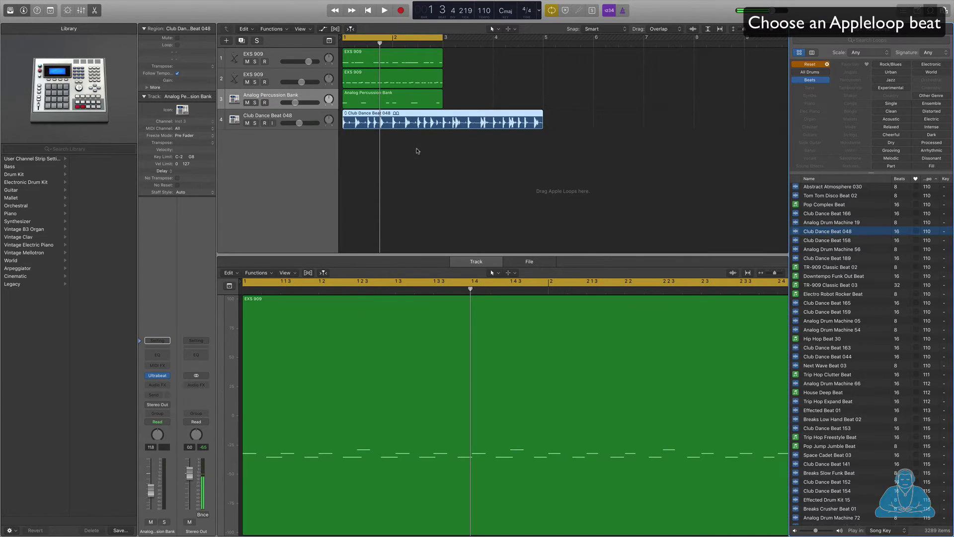
key(space)
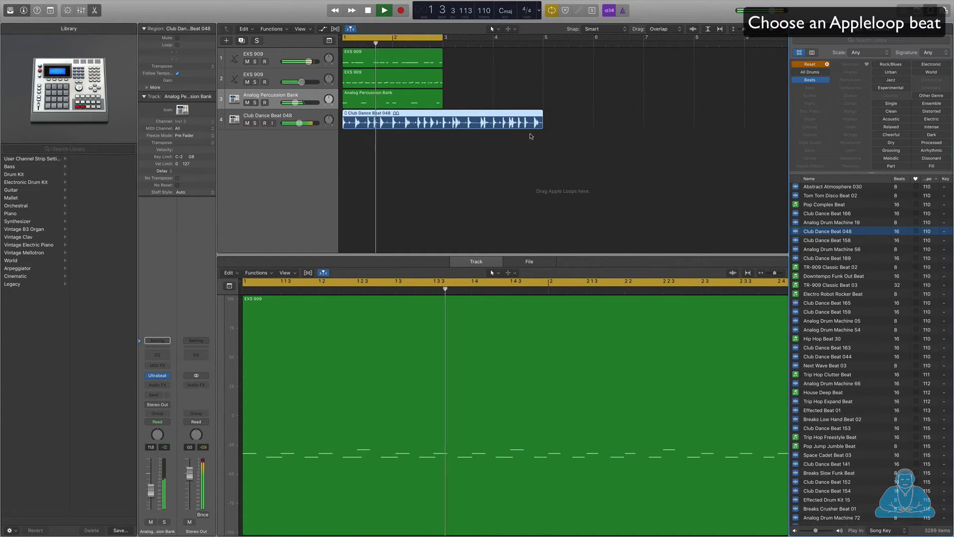
drag(542, 125, 460, 145)
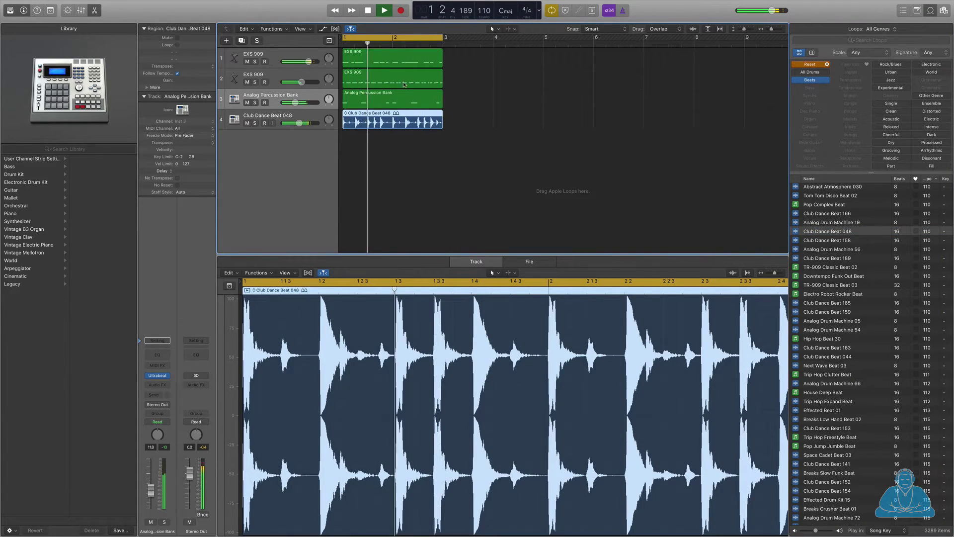
key(space)
right_click(381, 112)
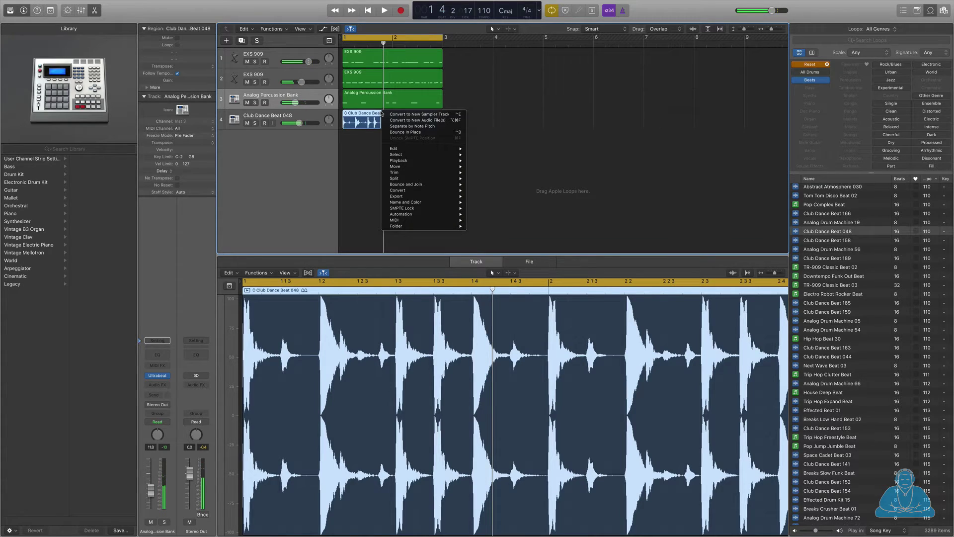
click(397, 115)
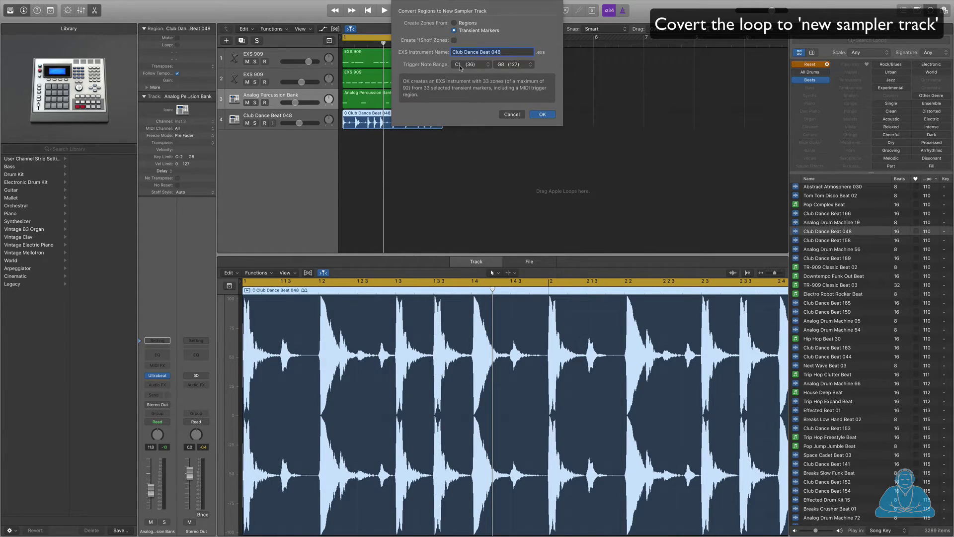
- Create the Club Dance Beat 048 sampler track, lower its volume slightly, and solo it
click(545, 114)
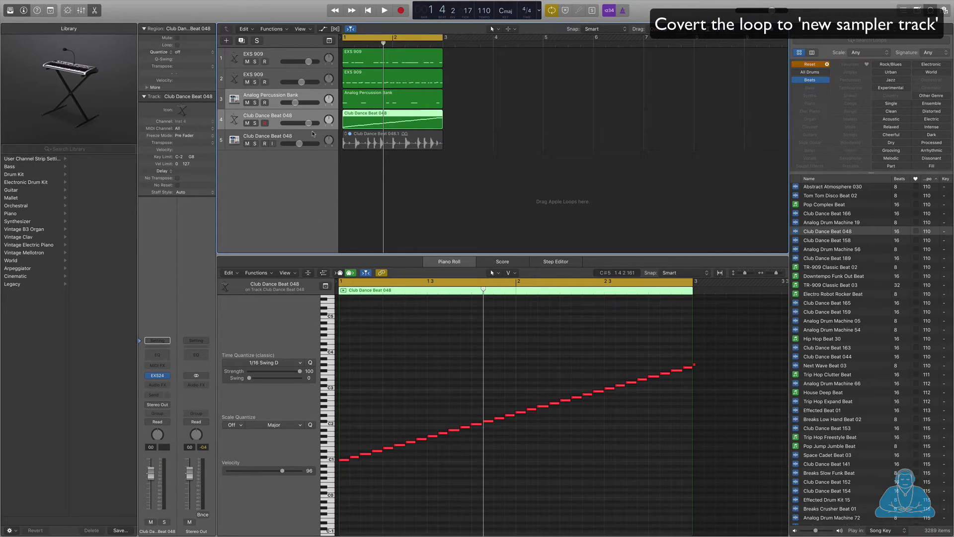
drag(305, 123, 303, 123)
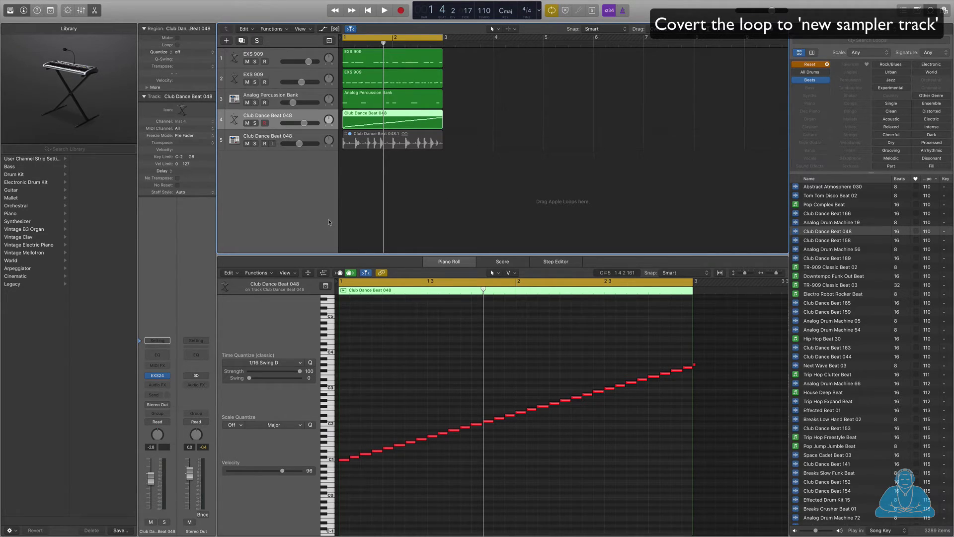
key(space)
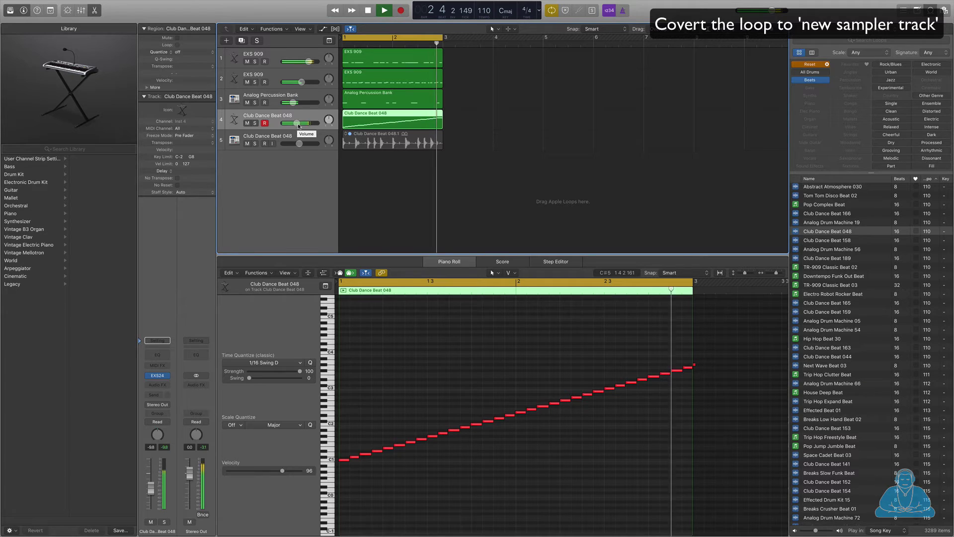
click(255, 124)
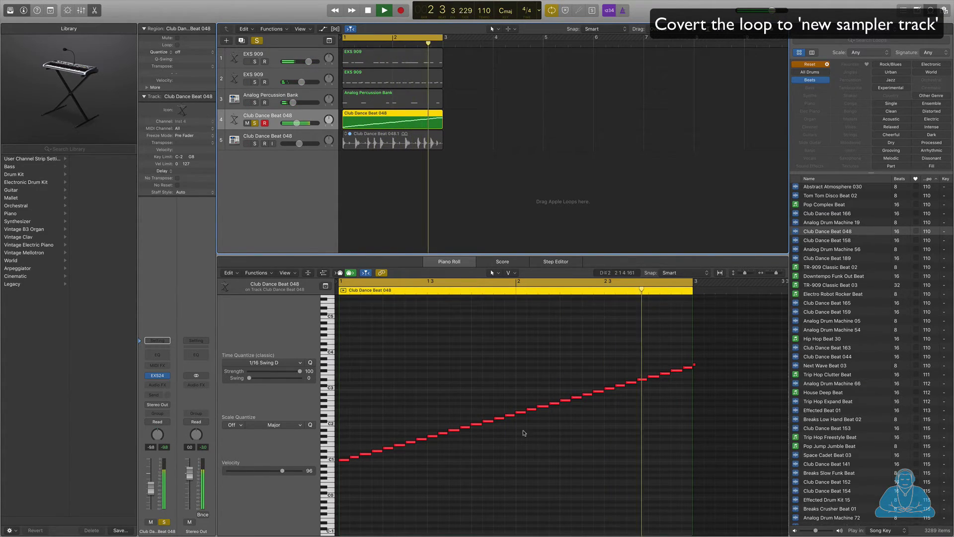
key(space)
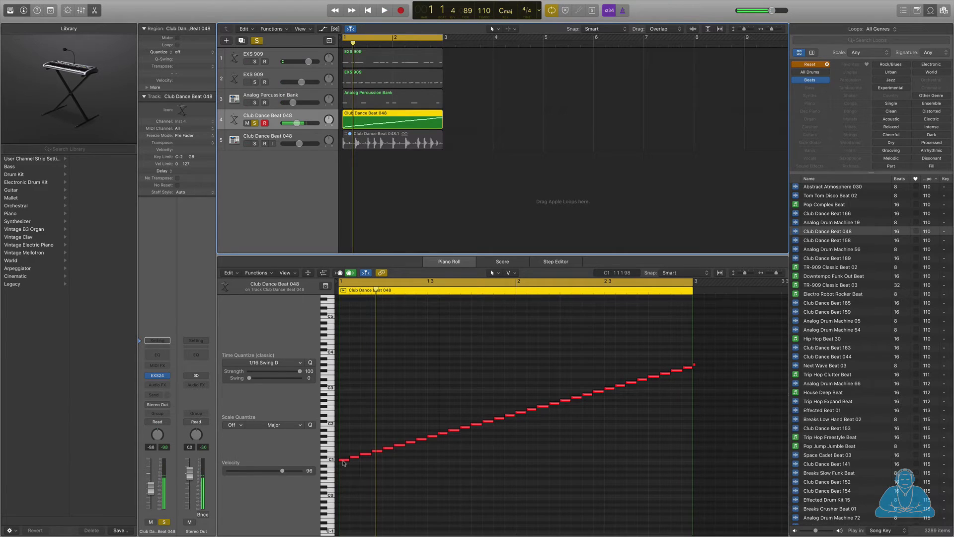
- Delete the E1 slice note and move three slice notes down six semitones
click(348, 460)
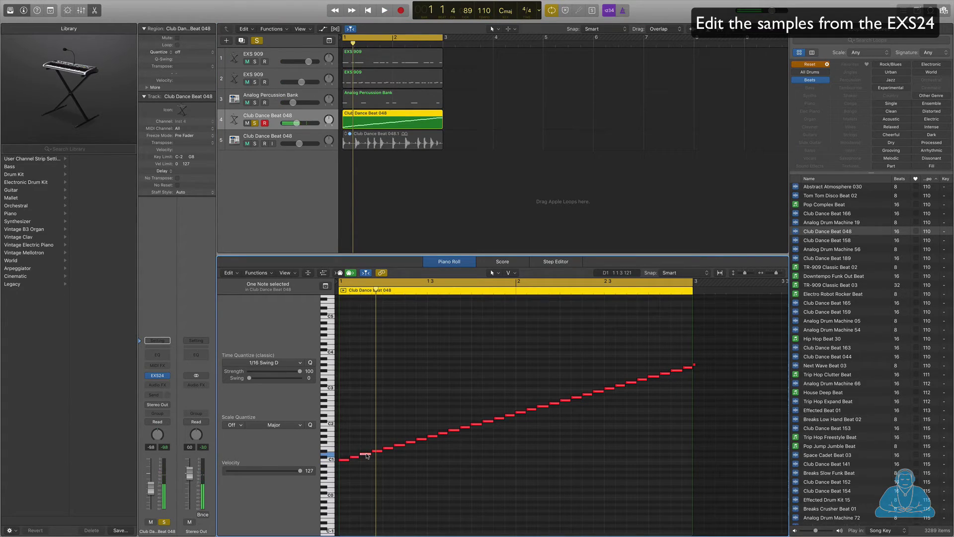
click(388, 449)
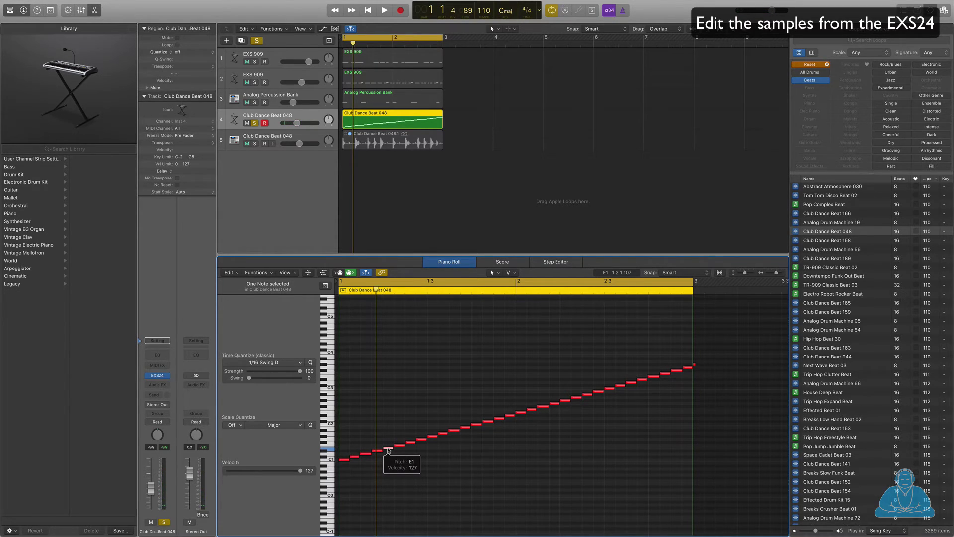
key(Delete)
key(space)
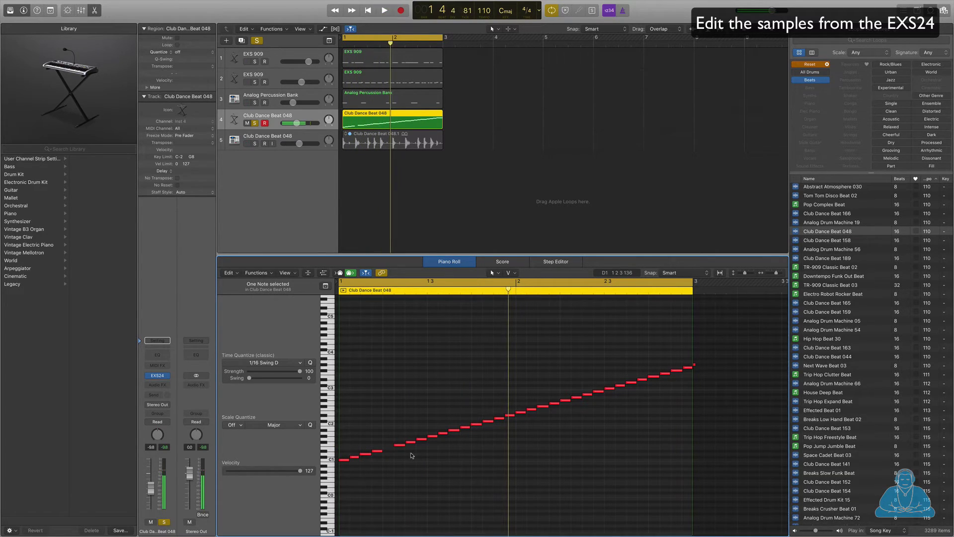
key(space)
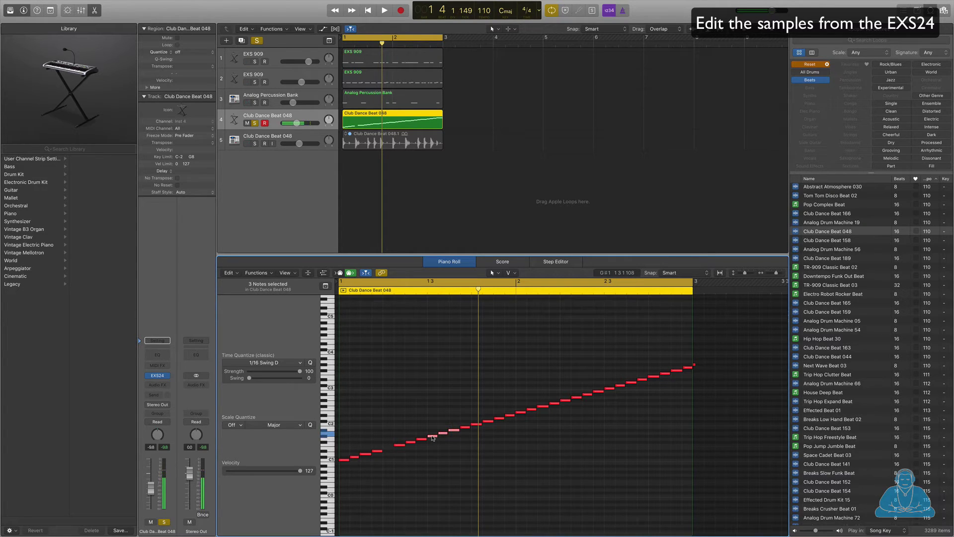
drag(433, 437, 431, 455)
key(space)
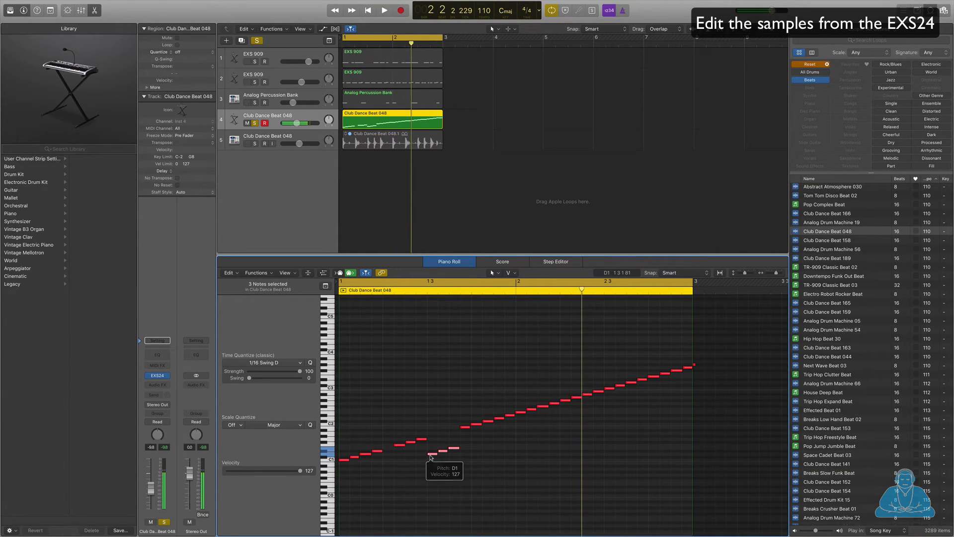
key(space)
- Unsolo the sampler track and move the chosen note via F#1 until it lands on B1
click(254, 124)
key(space)
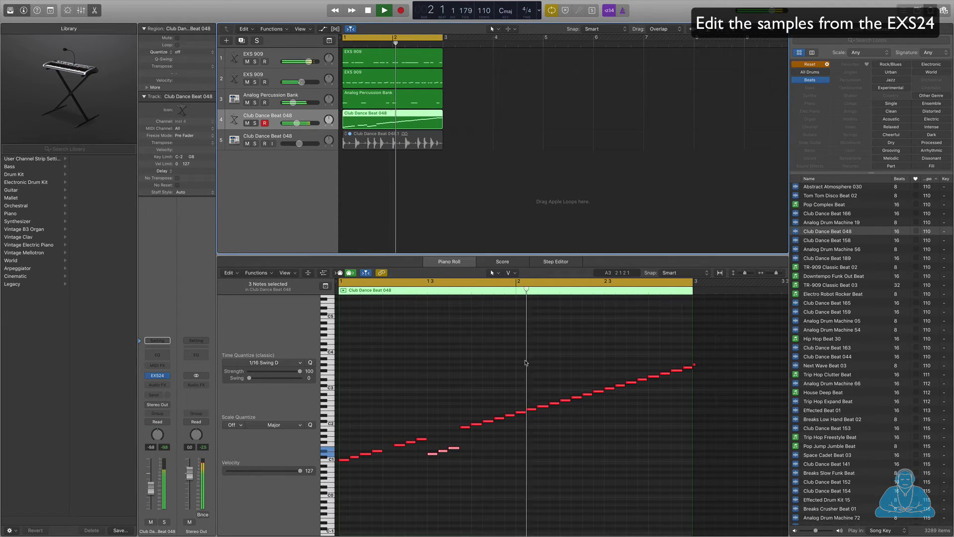
key(space)
drag(465, 430, 465, 444)
key(space)
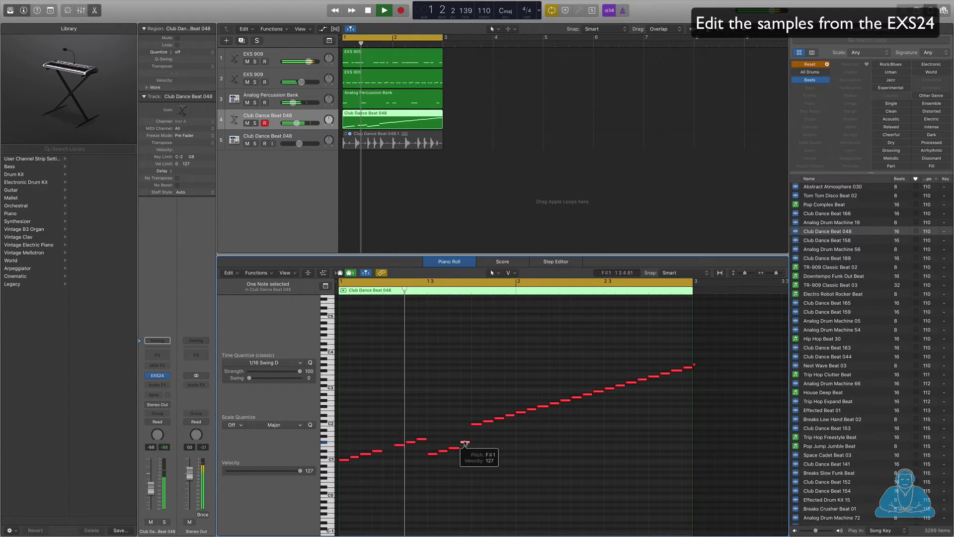
key(space)
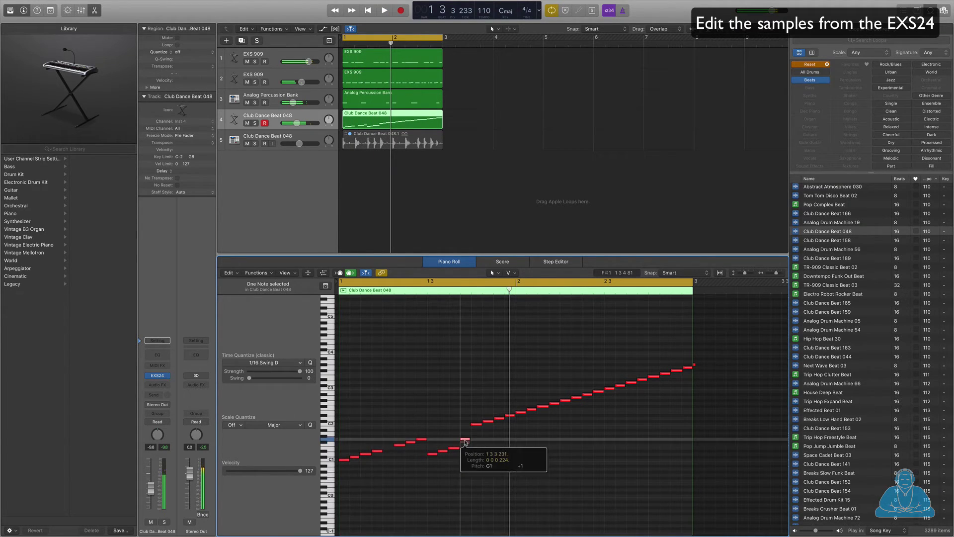
mouse_move(466, 444)
mouse_down()
mouse_move(455, 448)
mouse_move(457, 429)
mouse_up()
key(space)
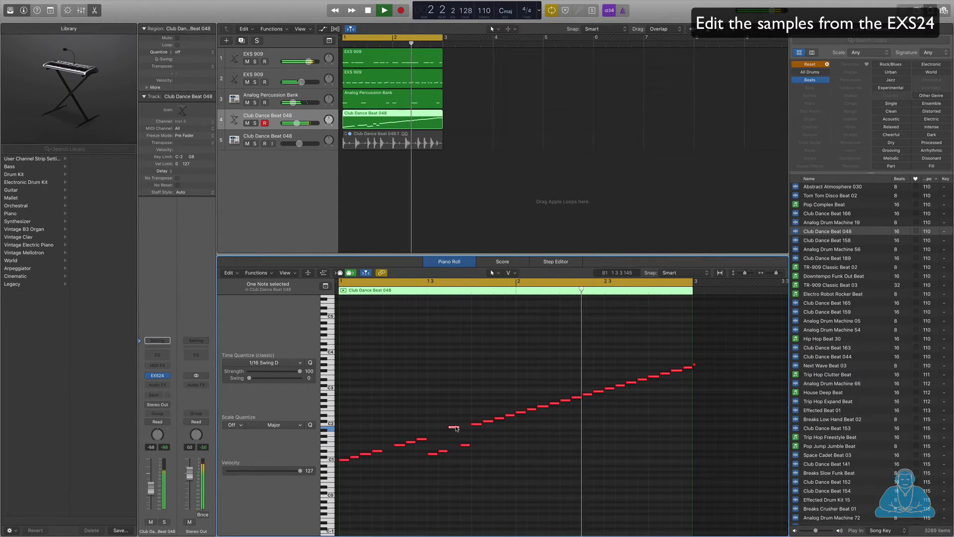
key(space)
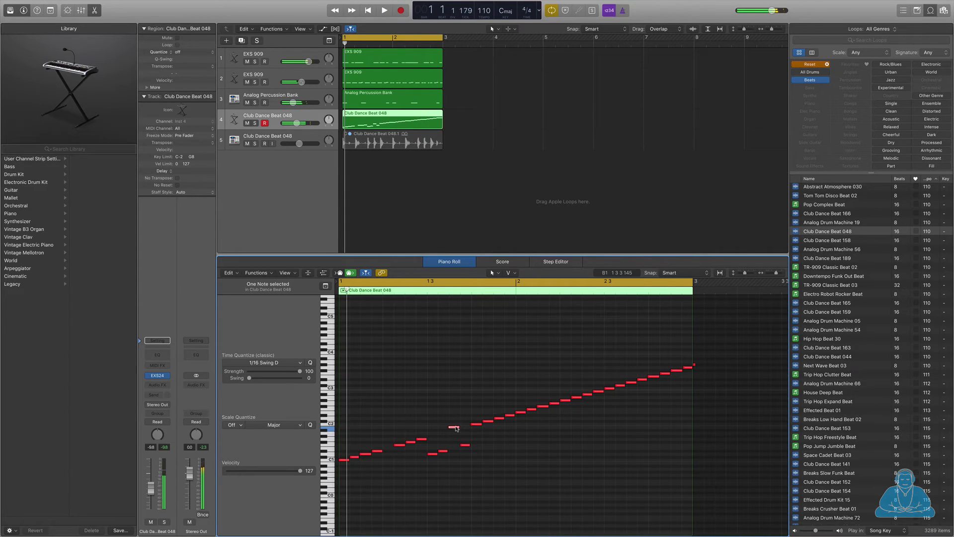
- Open the EXS24 sampler for Club Dance Beat 048 and solo the track
click(158, 375)
drag(232, 23, 624, 63)
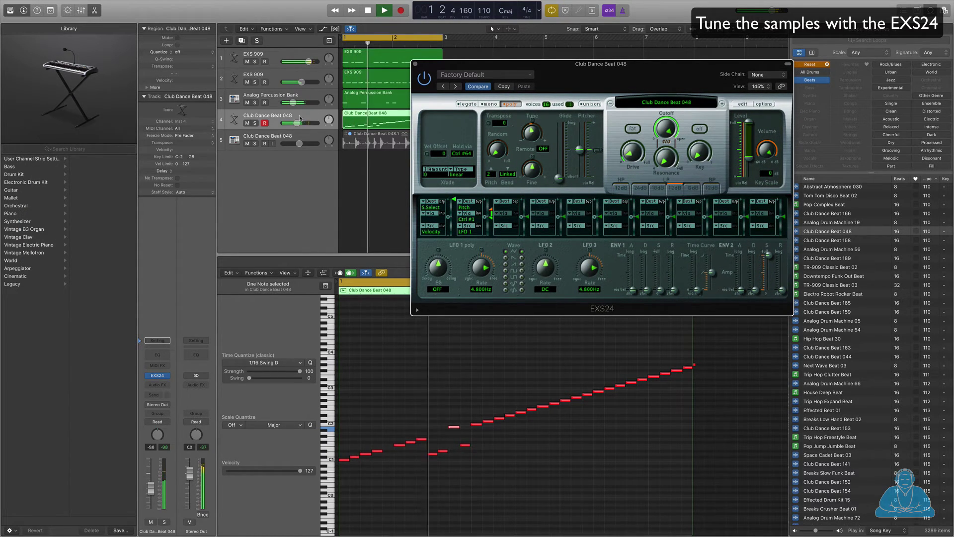
click(255, 123)
click(263, 120)
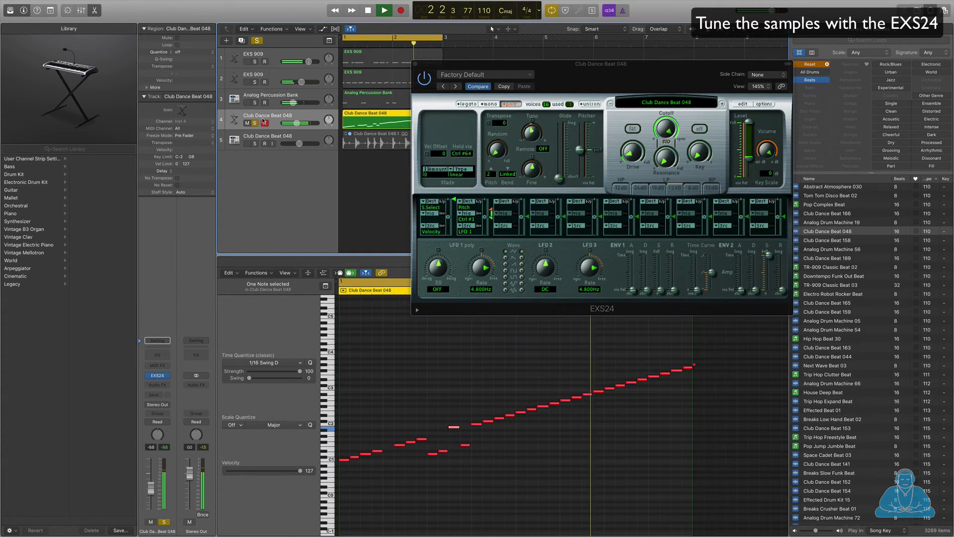
- Detune the sampled loop to -6 during playback, then close the EXS24 window
drag(532, 132, 536, 138)
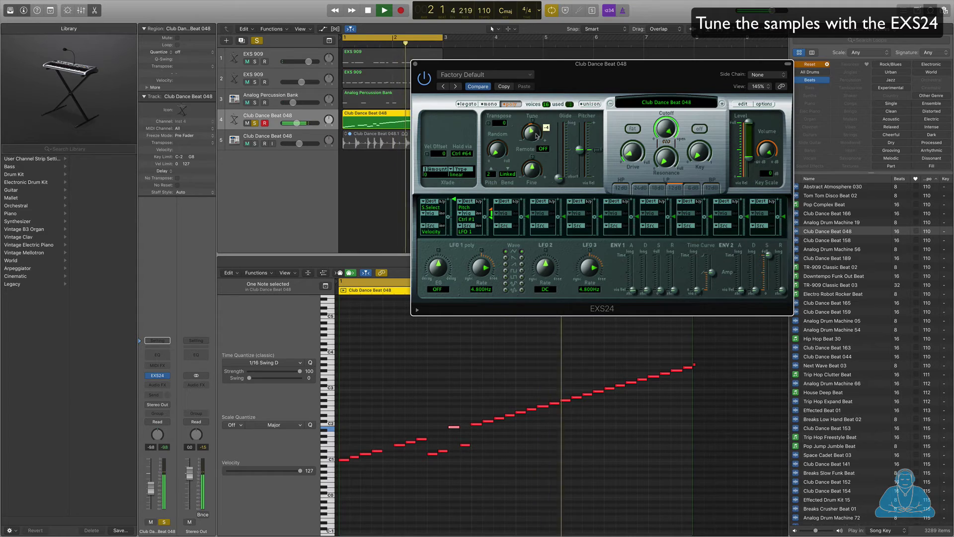
click(256, 62)
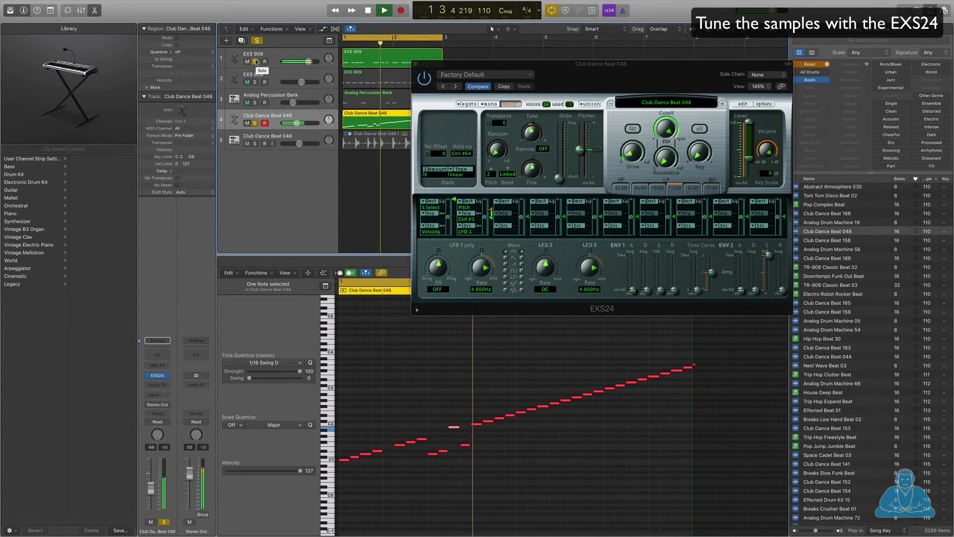
key(space)
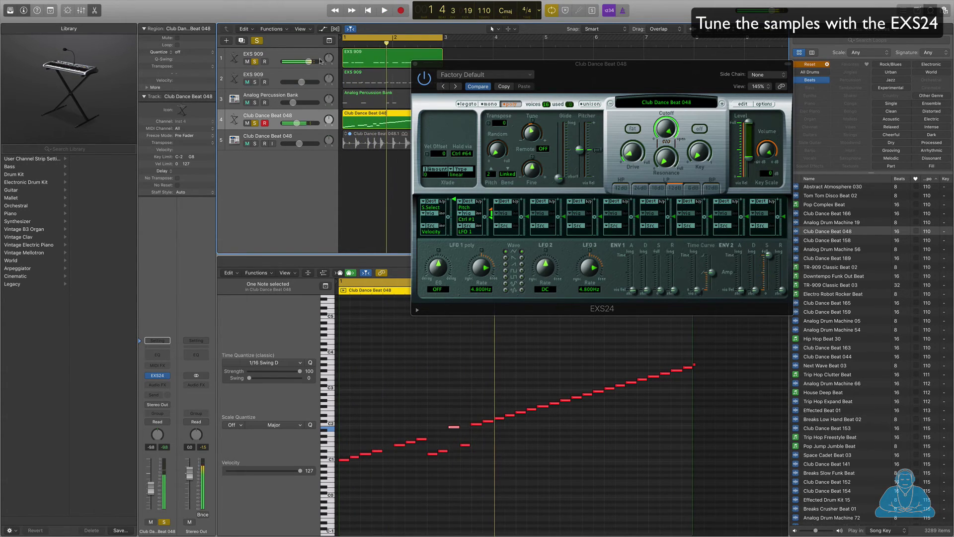
click(416, 65)
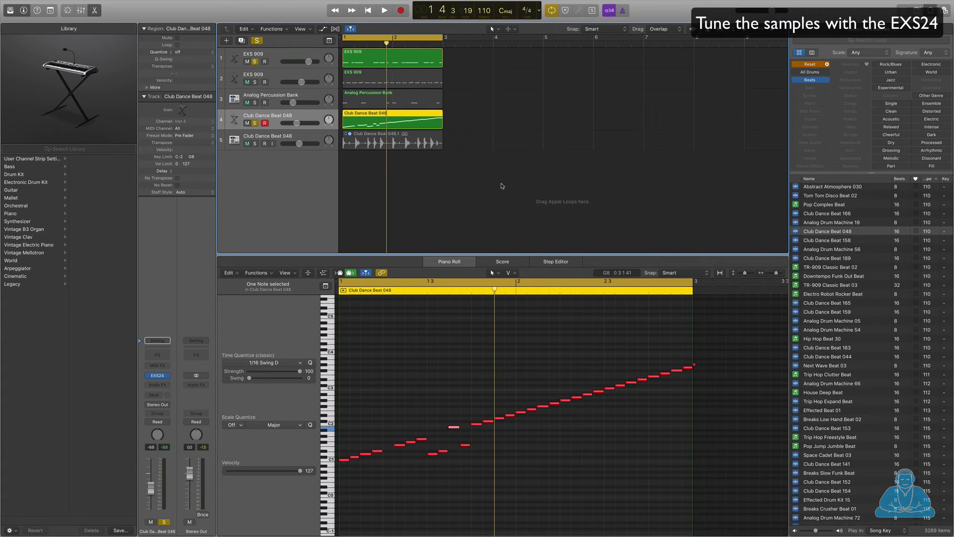
- Unsolo Club Dance Beat 048, add software instrument track Inst 5, and show its instrument menu
click(255, 123)
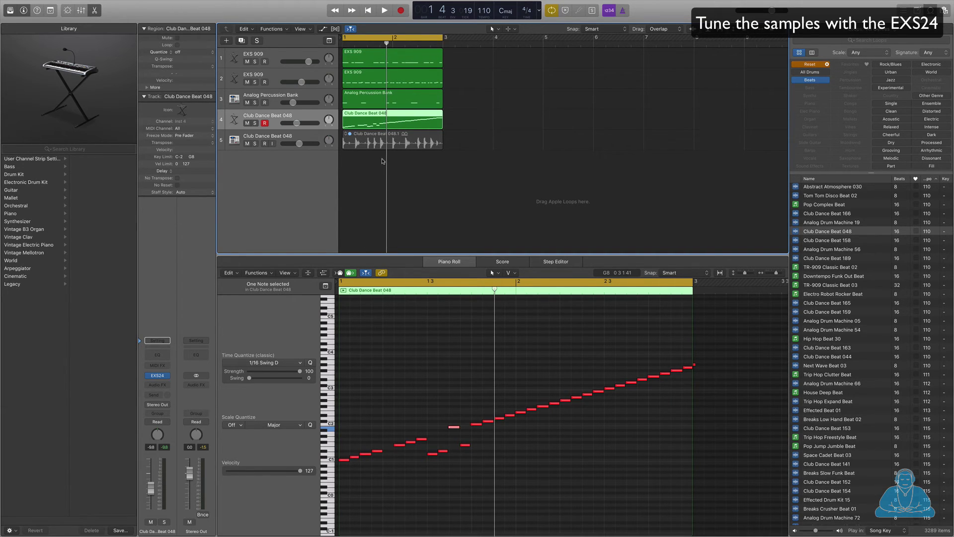
click(227, 42)
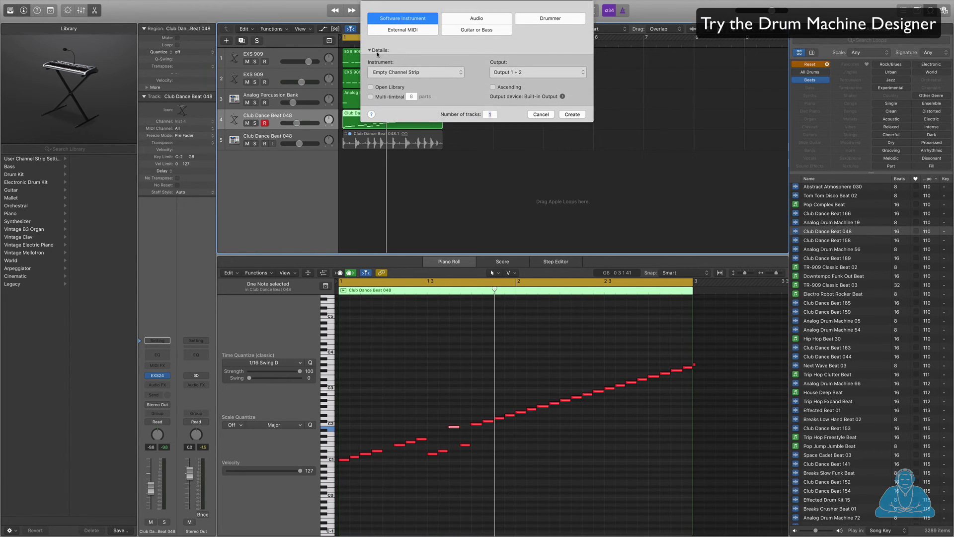
click(573, 115)
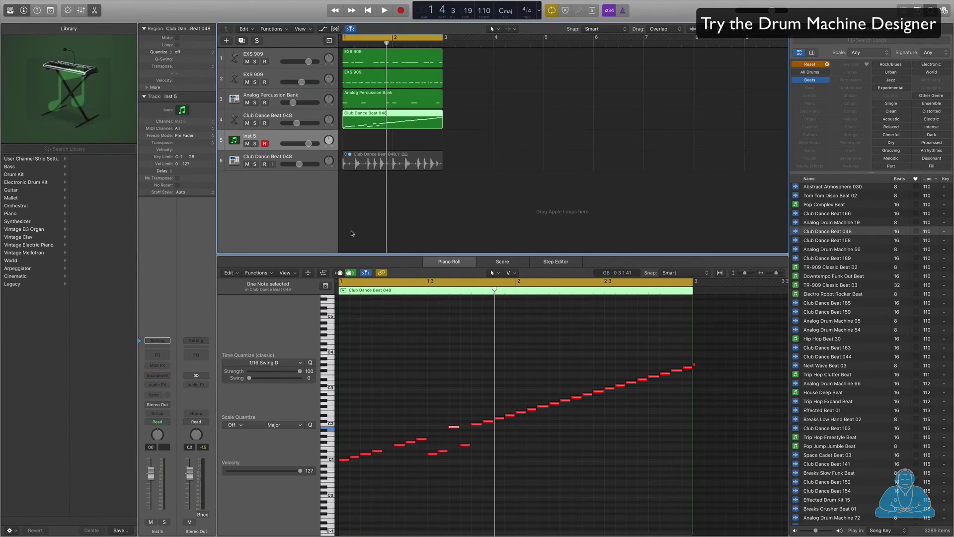
click(167, 374)
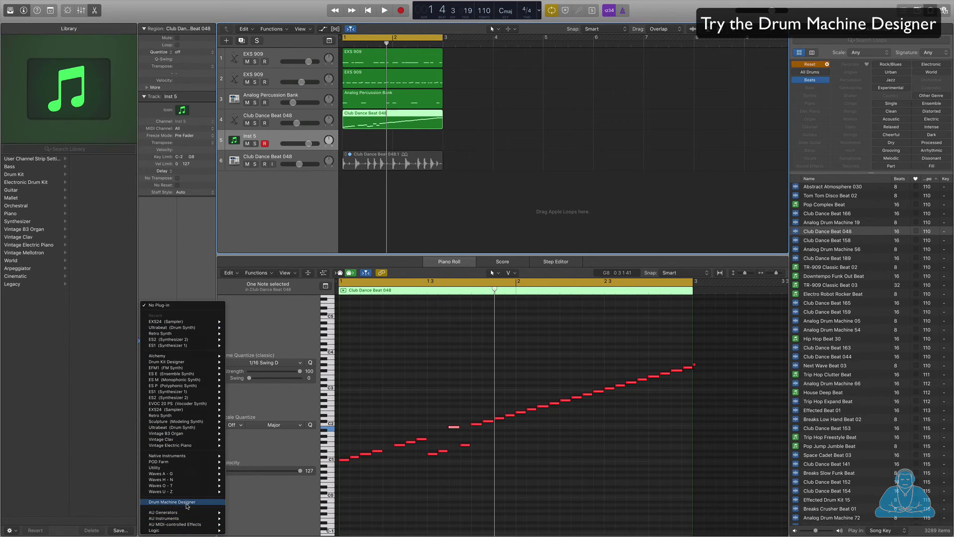
- Load Drum Machine Designer's Big Room kit and audition the Kick 1, Snare 1 and Hi-Hat 2 pads
click(186, 503)
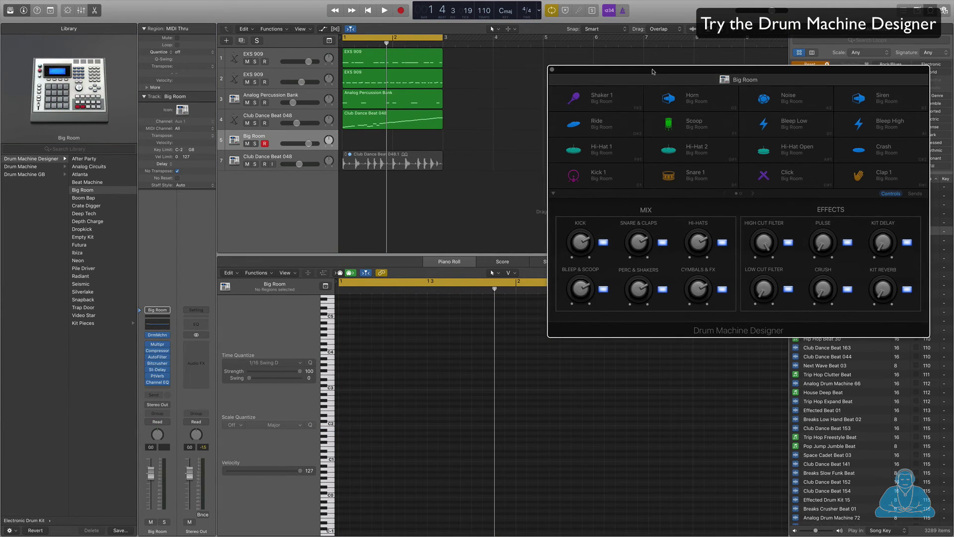
drag(655, 68, 574, 43)
click(521, 146)
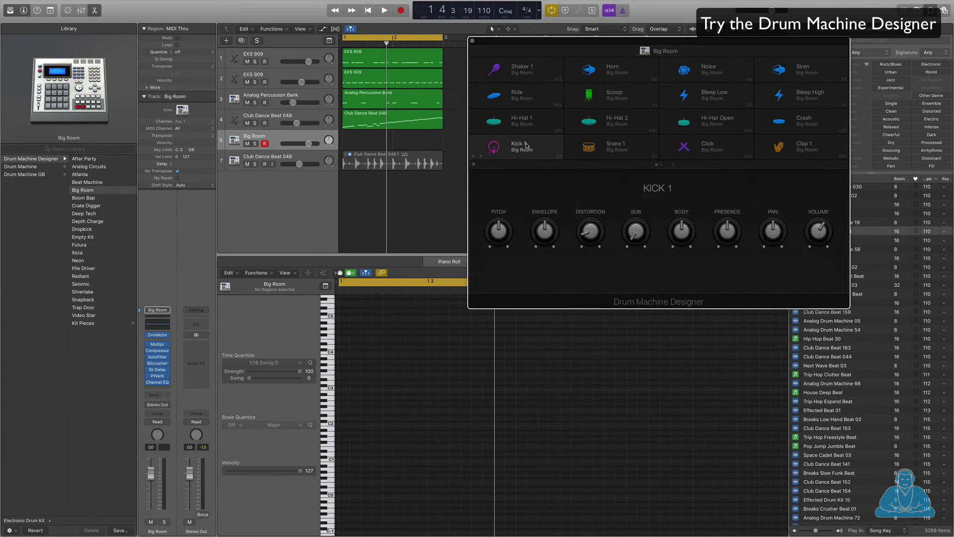
click(602, 144)
click(627, 126)
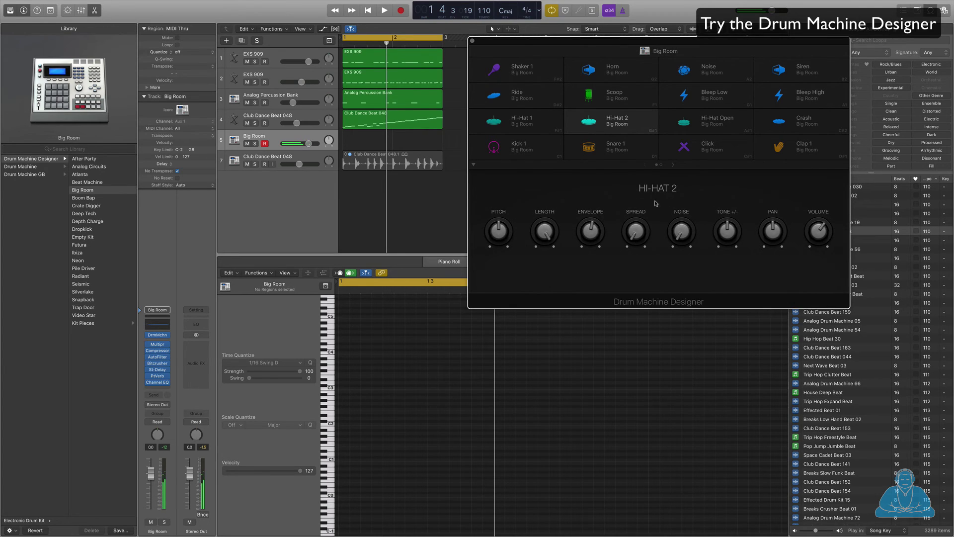
- Audition Kick 1 and Ride, then record a short Shaker 1 part
click(523, 143)
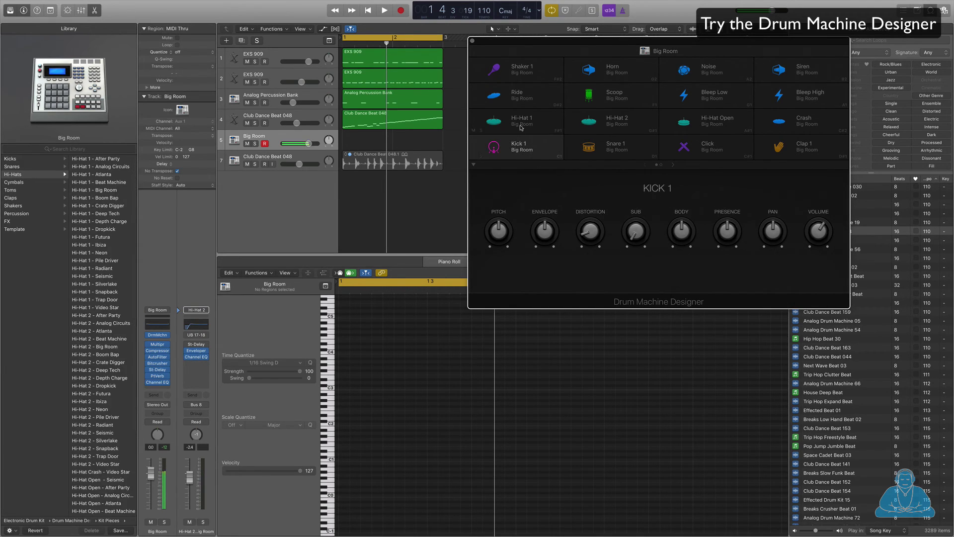
click(522, 98)
click(522, 71)
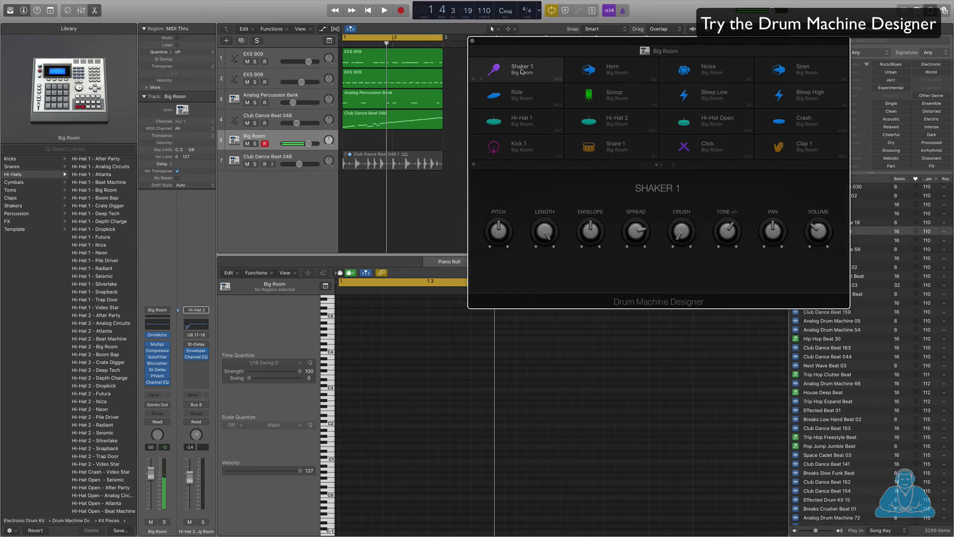
key(space)
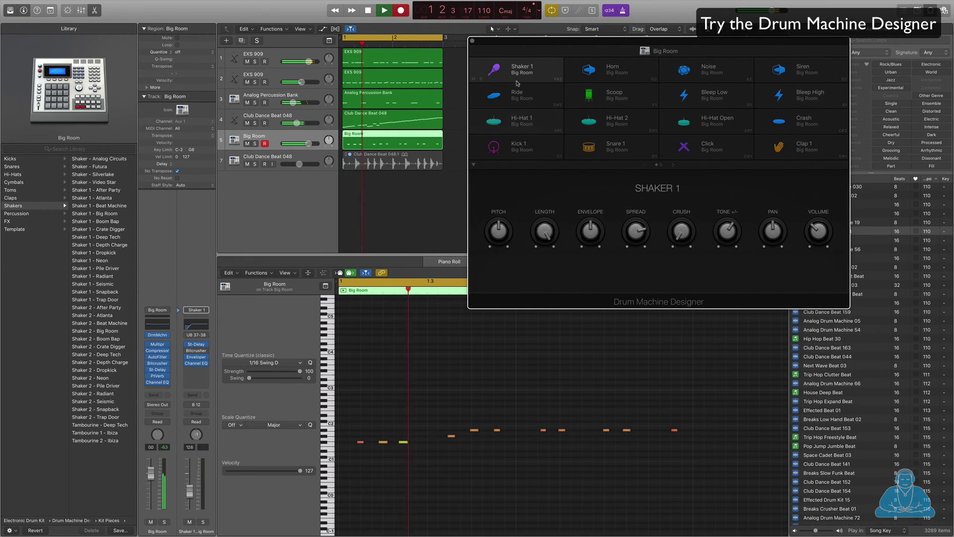
key(space)
- While the Big Room pattern plays, raise Hi-Hat Open's pitch to G#3 and pan it +17
click(387, 147)
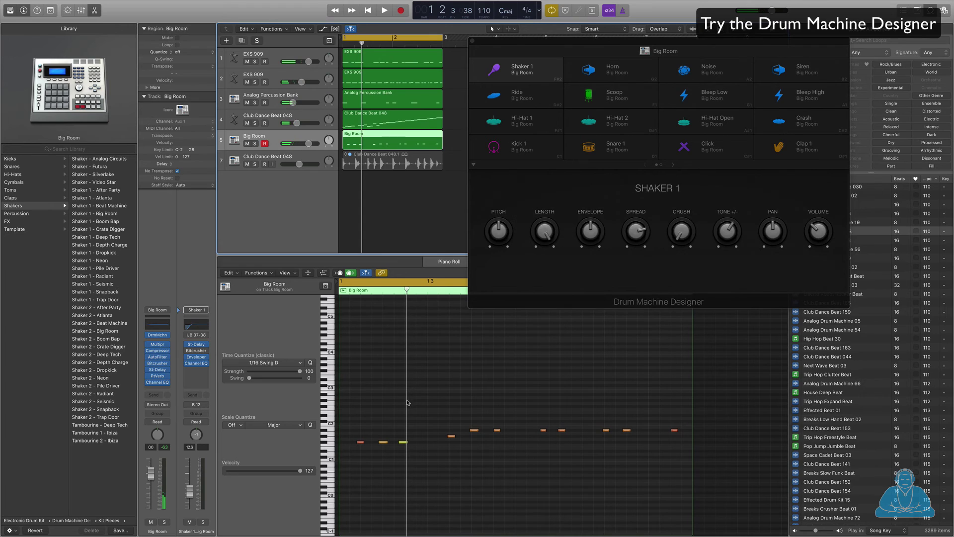
click(370, 418)
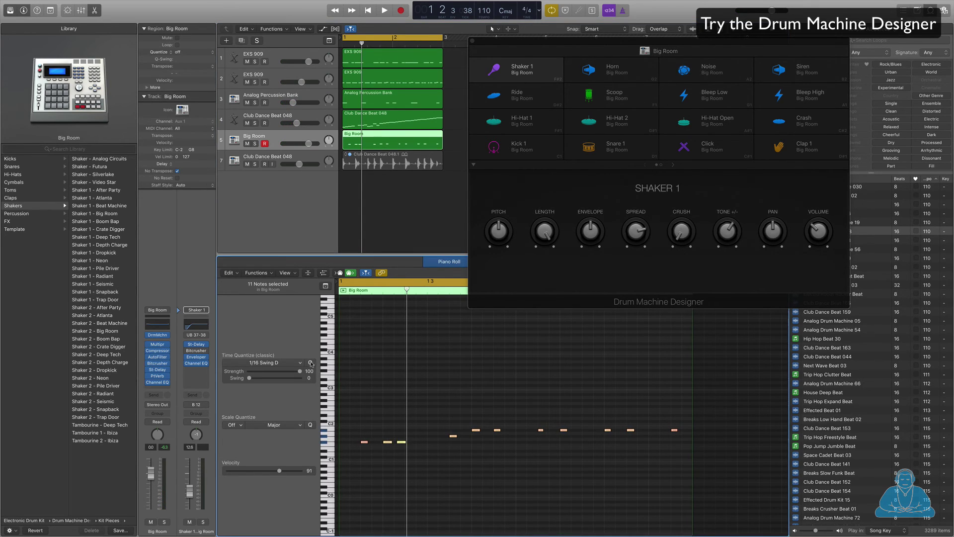
key(space)
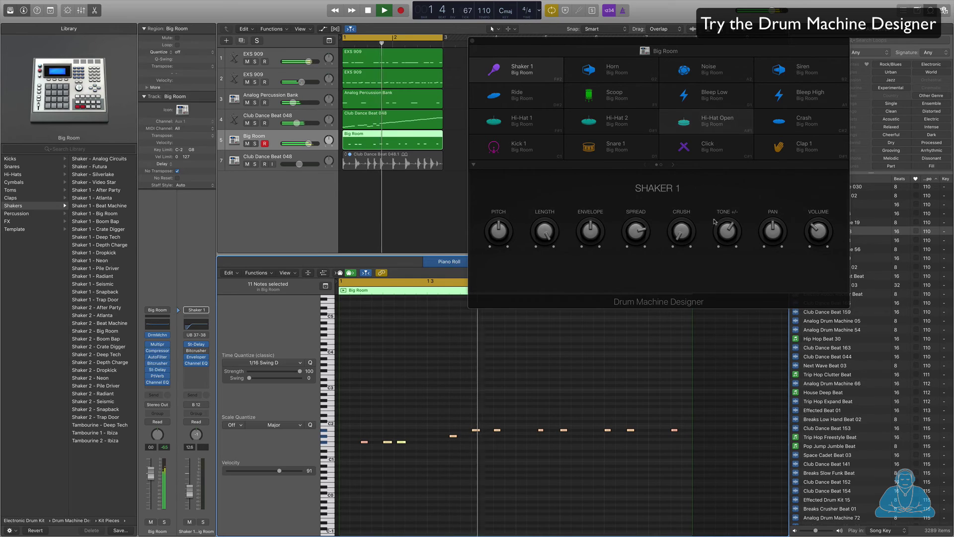
click(716, 119)
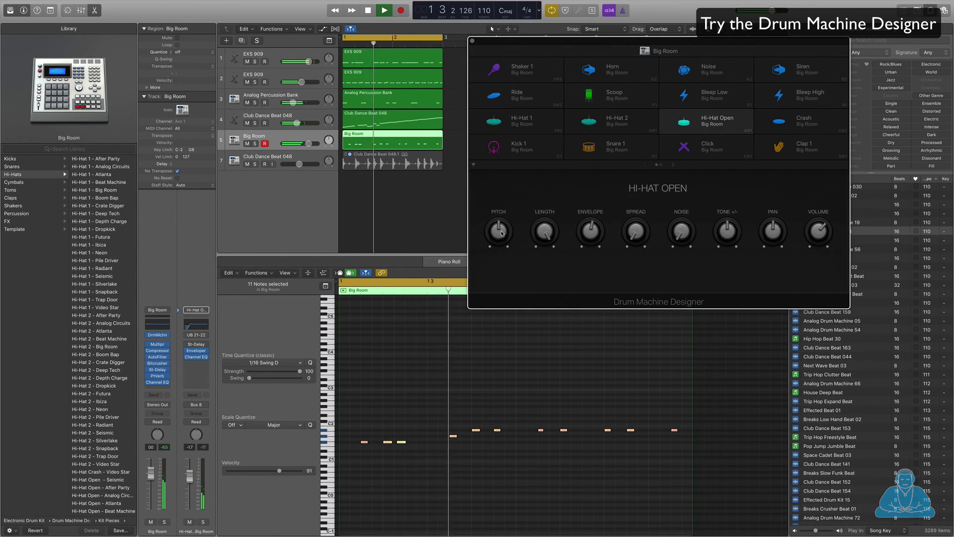
drag(502, 234, 501, 215)
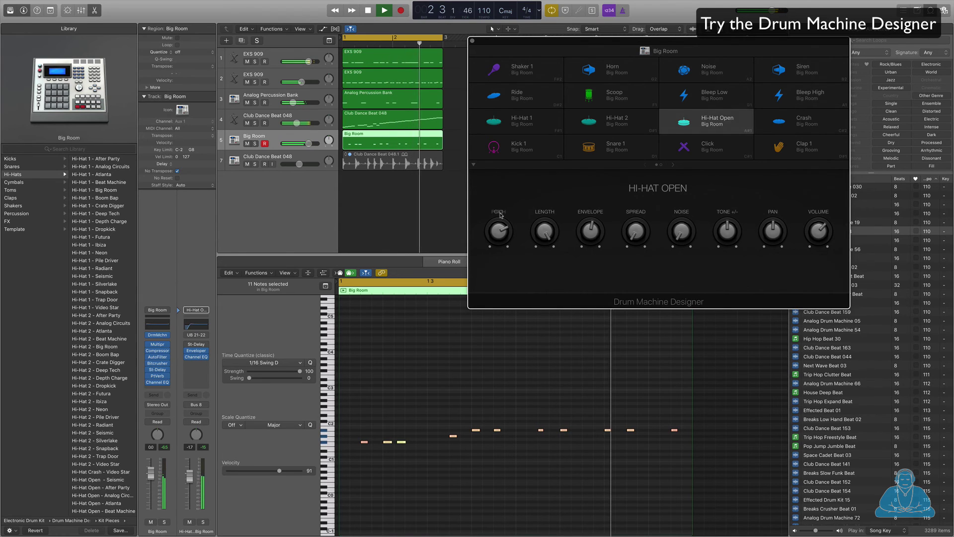
drag(773, 231, 678, 277)
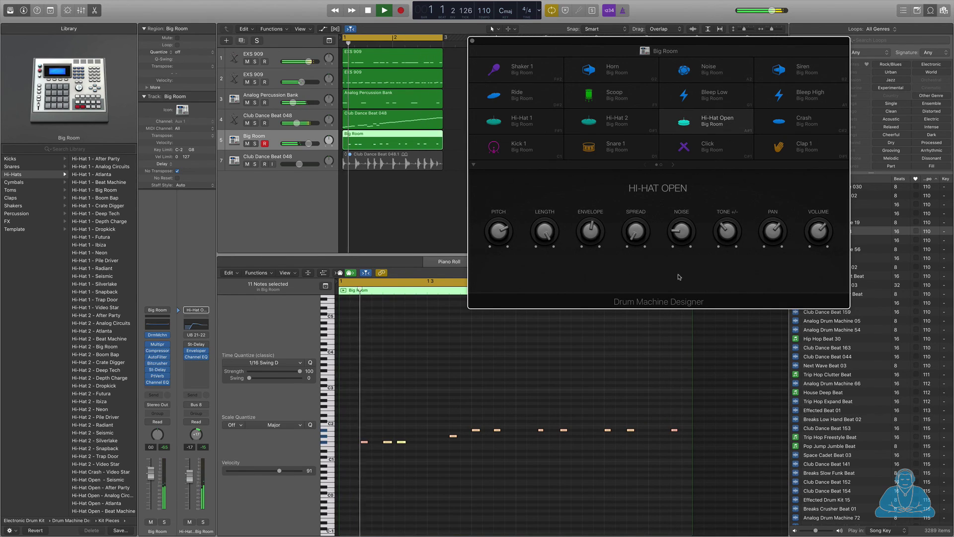
key(space)
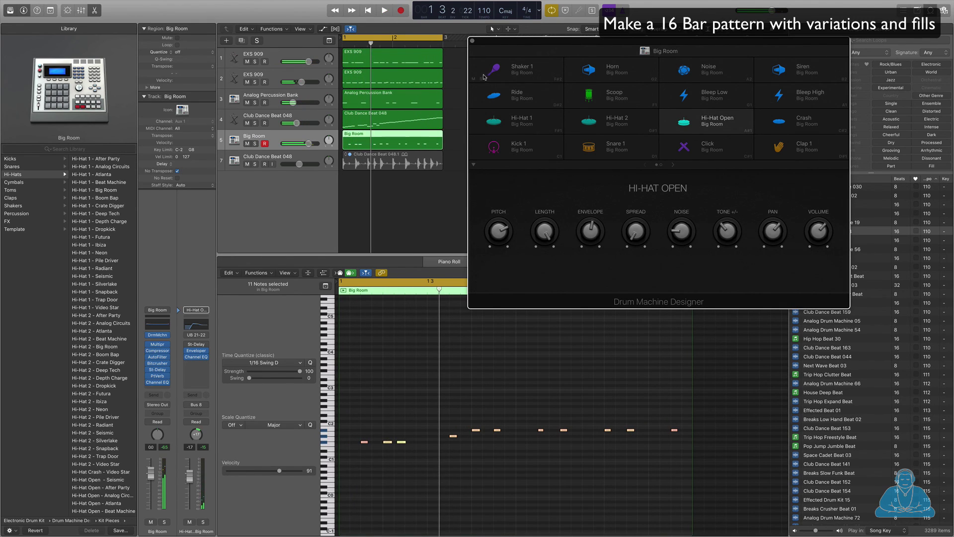
- Close the Drum Machine Designer window, leaving the Big Room region's 11 notes in the piano roll
click(473, 43)
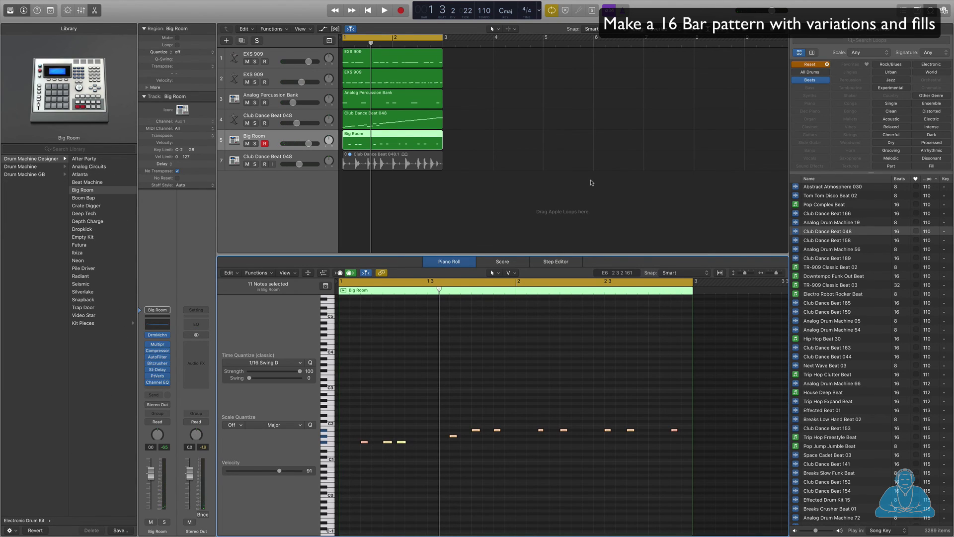